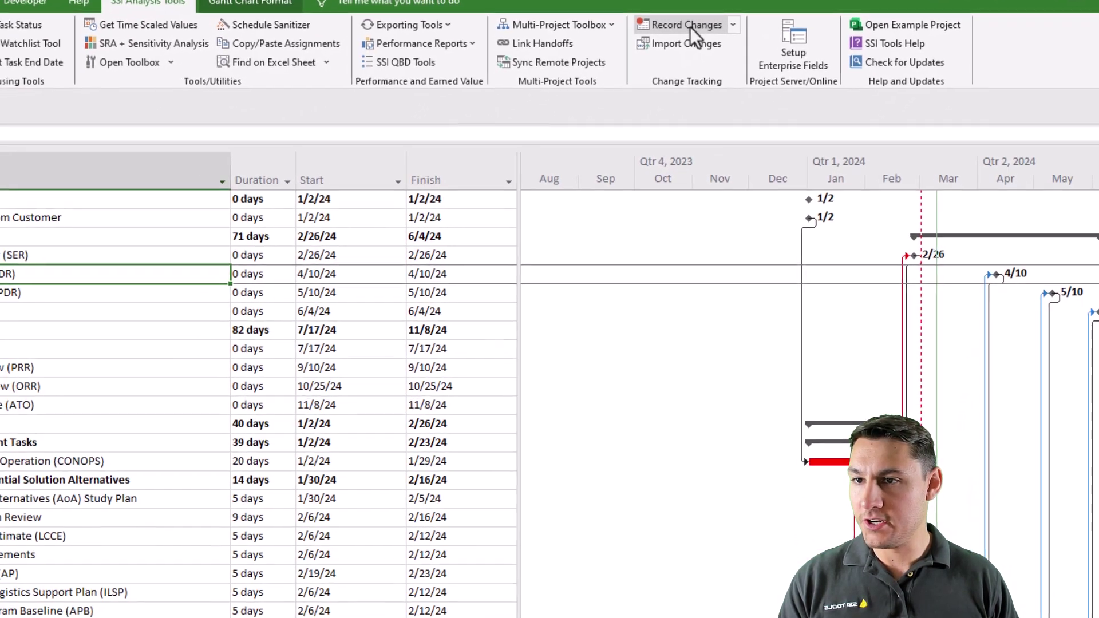
pyautogui.click(623, 61)
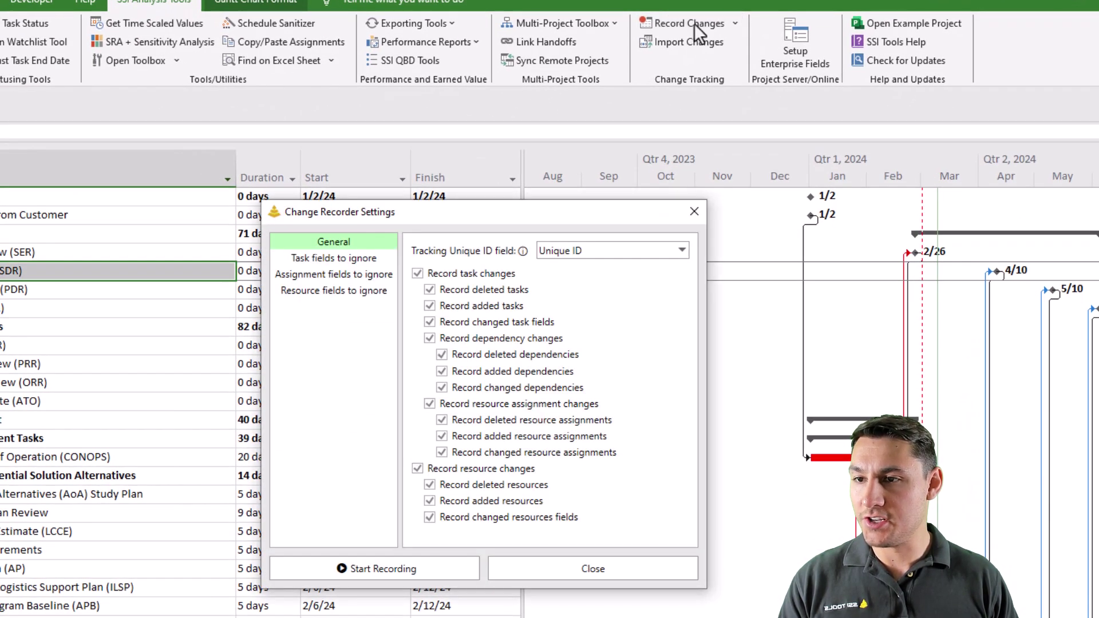
pyautogui.moveTo(588, 214); pyautogui.dragTo(678, 121)
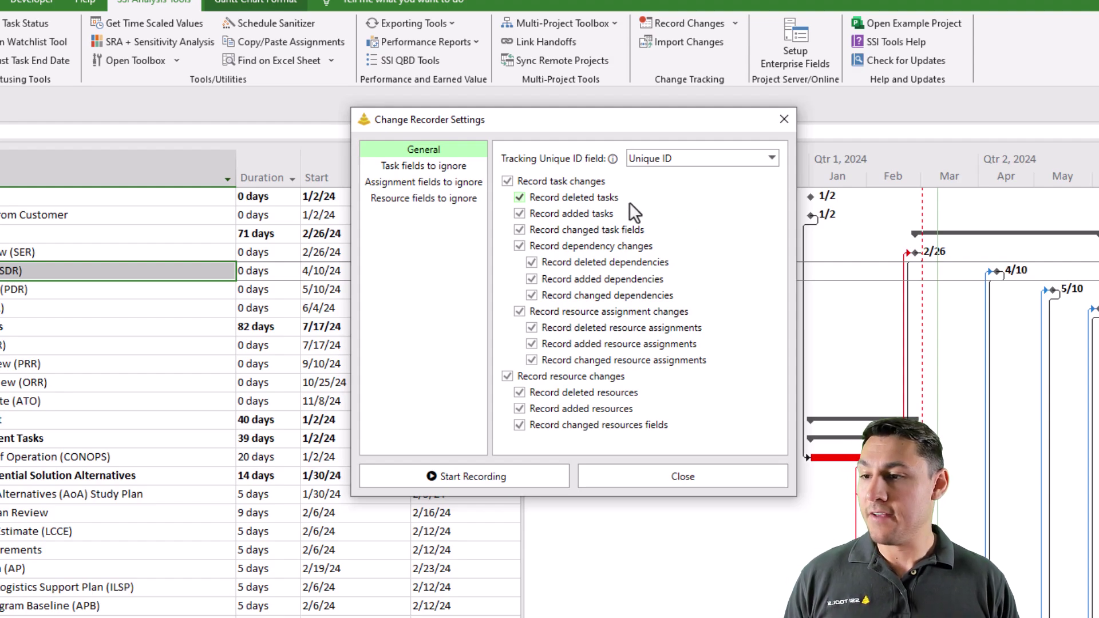
pyautogui.click(441, 166)
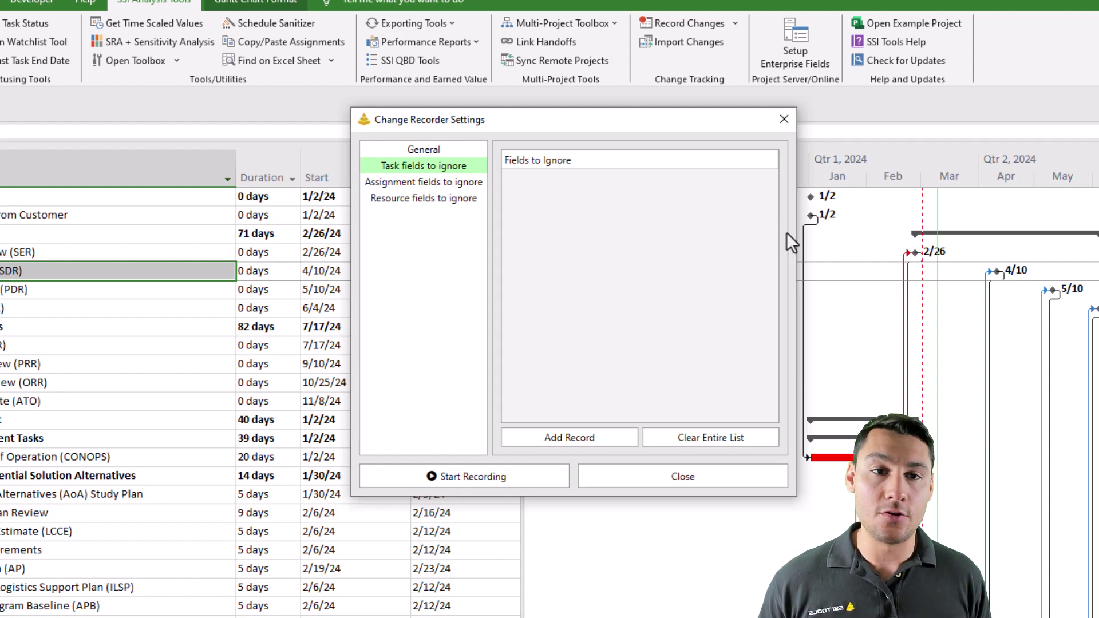
pyautogui.press('Up')
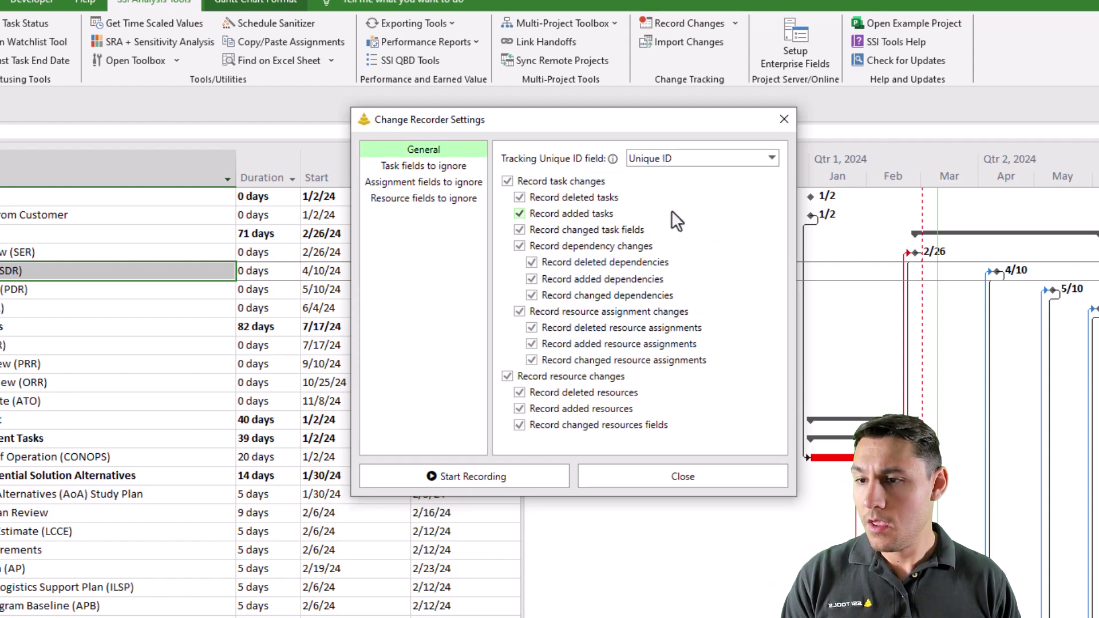
# Start change recording with the chosen tracking settings and confirm saving the project
pyautogui.click(492, 479)
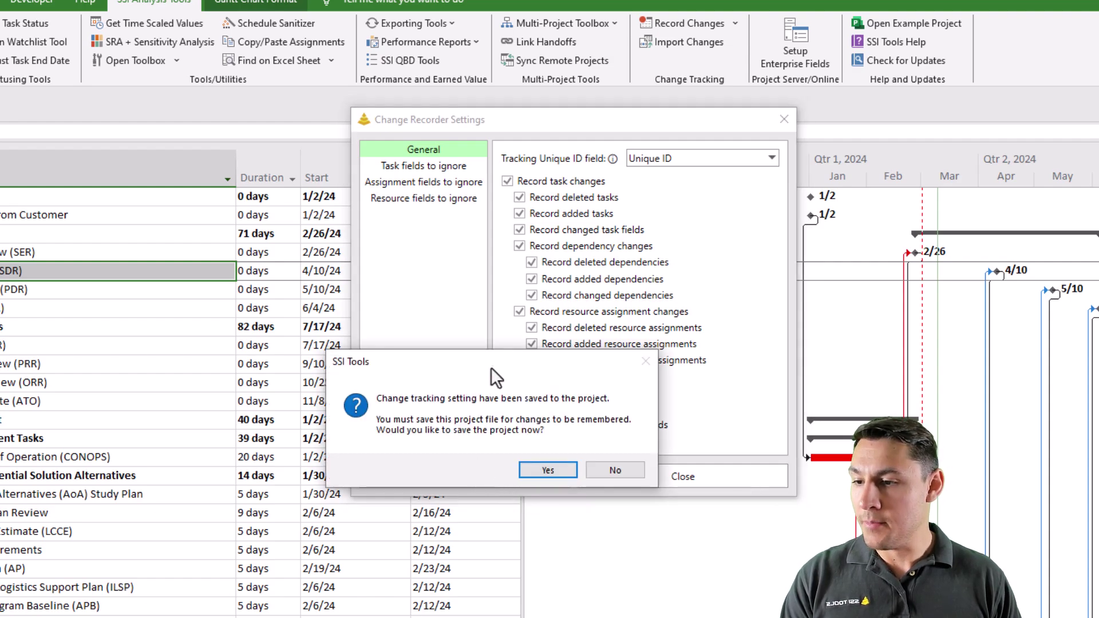
pyautogui.moveTo(491, 368); pyautogui.dragTo(516, 298)
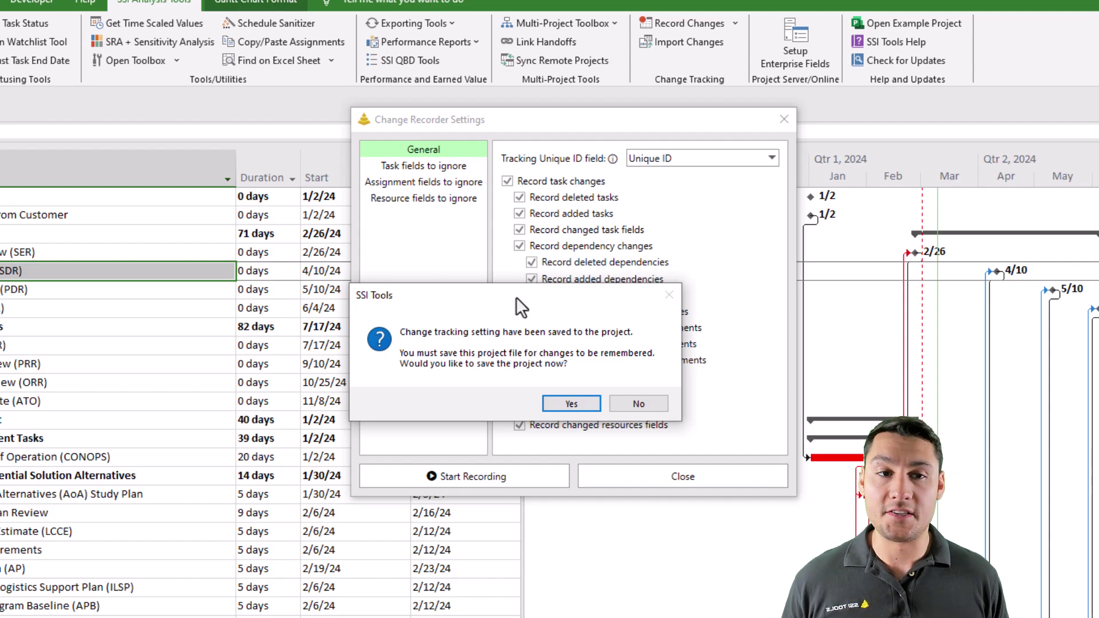
pyautogui.click(630, 404)
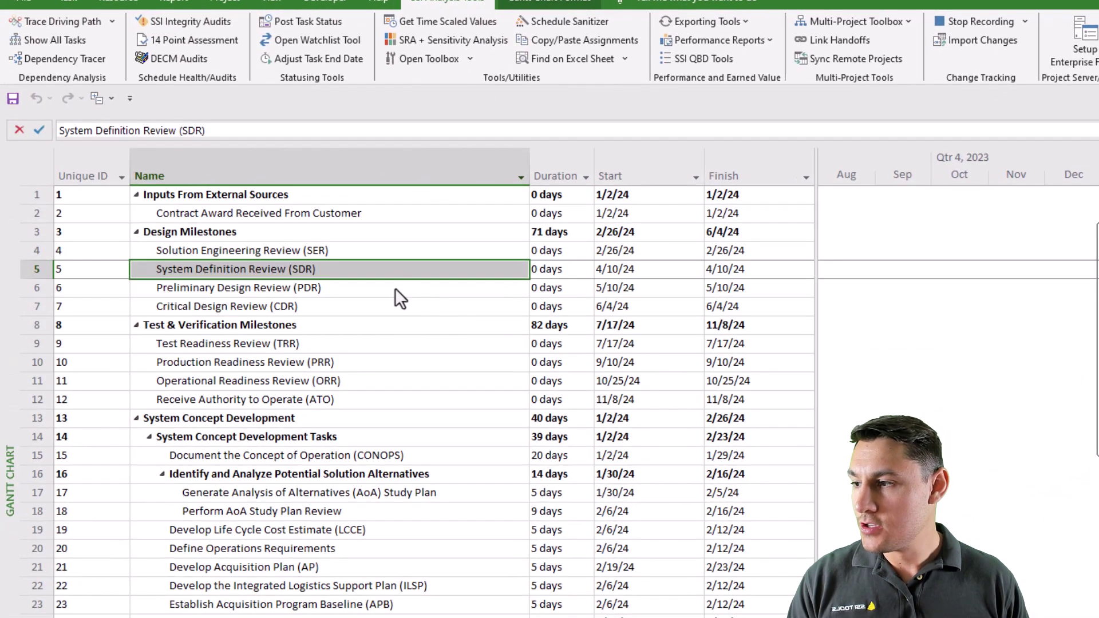
# Rename task 6, Preliminary Design Review (PDR), to 'PDR Complete'
pyautogui.click(395, 287)
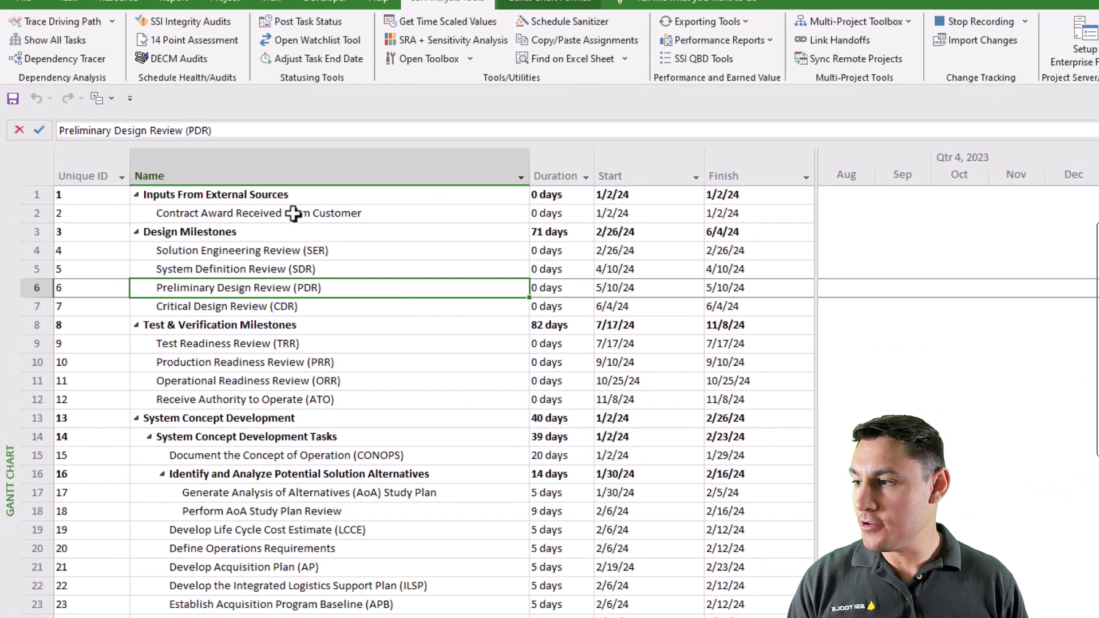
pyautogui.click(240, 132)
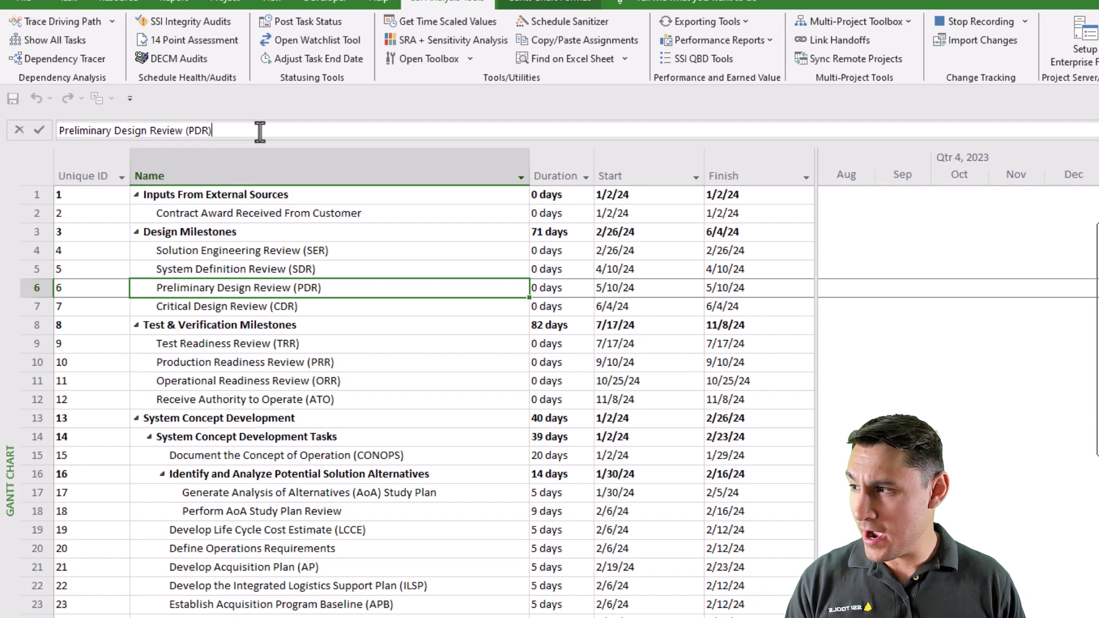
pyautogui.moveTo(274, 133); pyautogui.dragTo(5, 111)
pyautogui.write('P')
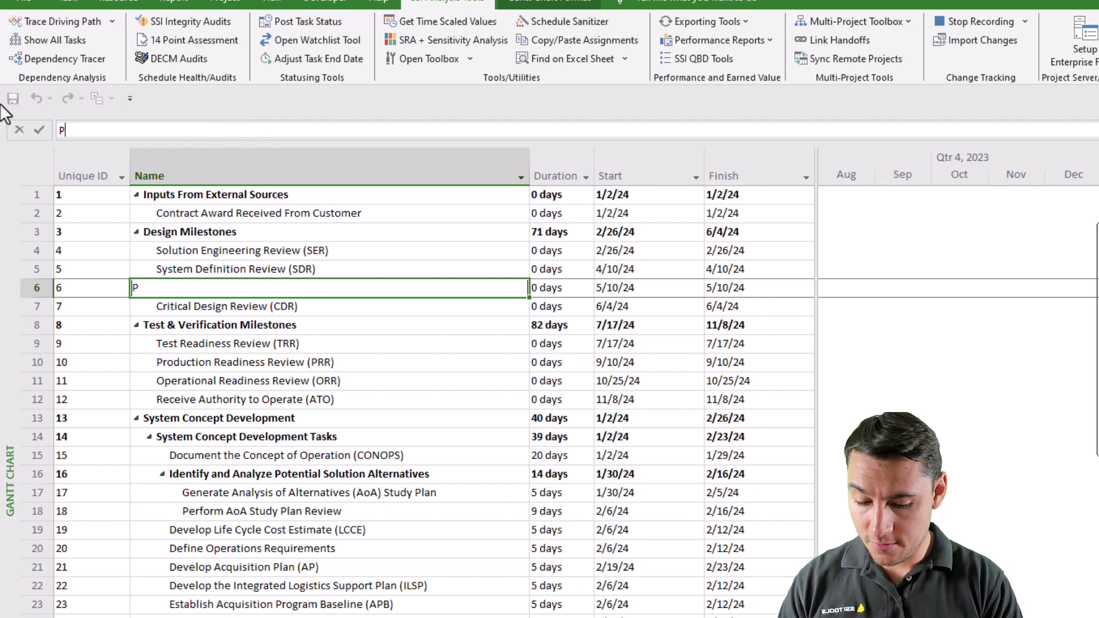
pyautogui.write('DR Complete')
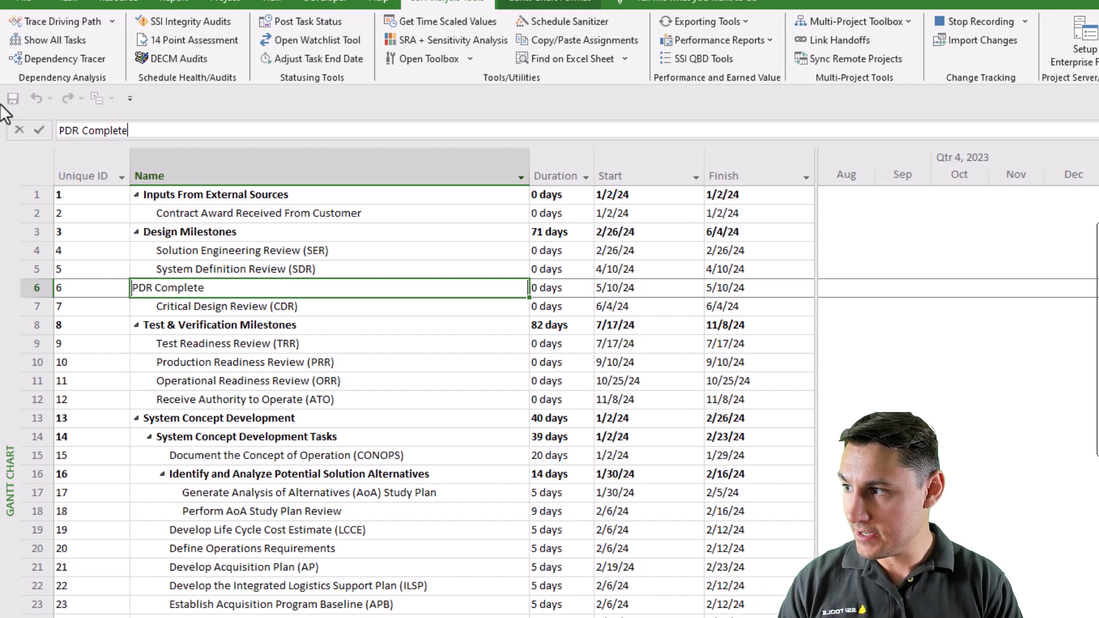
pyautogui.press('Return')
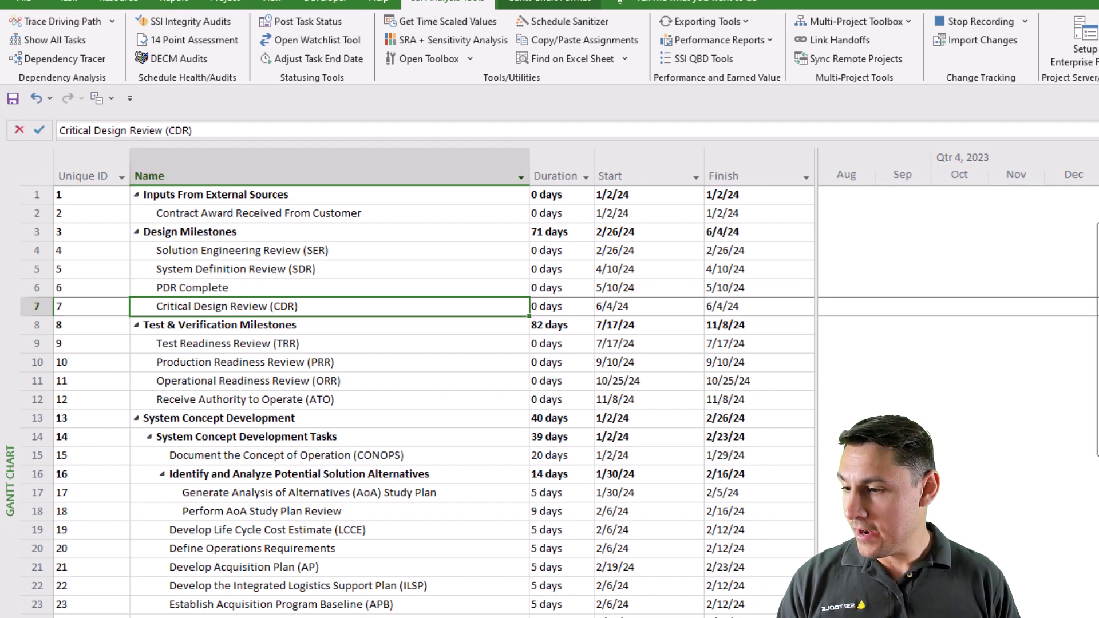
# Set task 39's duration to 30 days
pyautogui.scroll(-10, 479, 523)
pyautogui.click(559, 346)
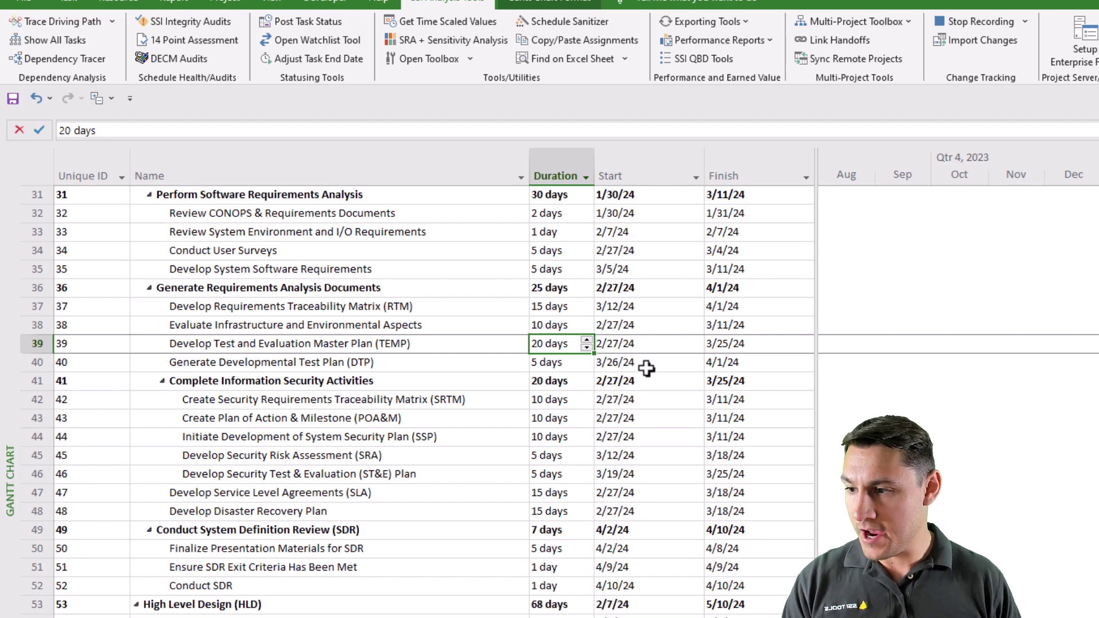
pyautogui.write('30')
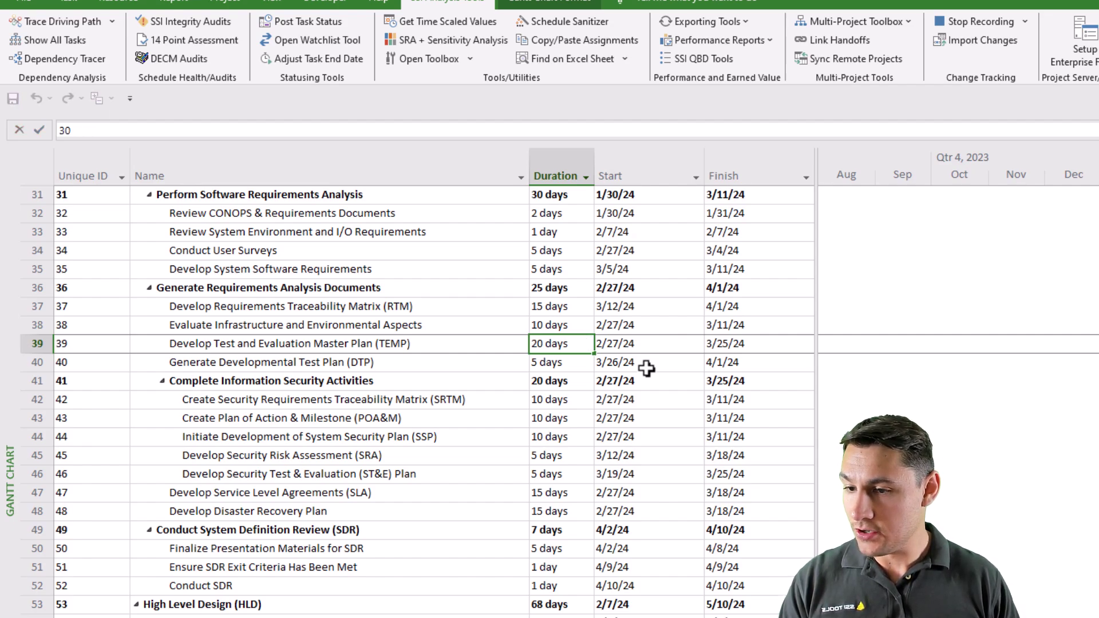
pyautogui.press('Return')
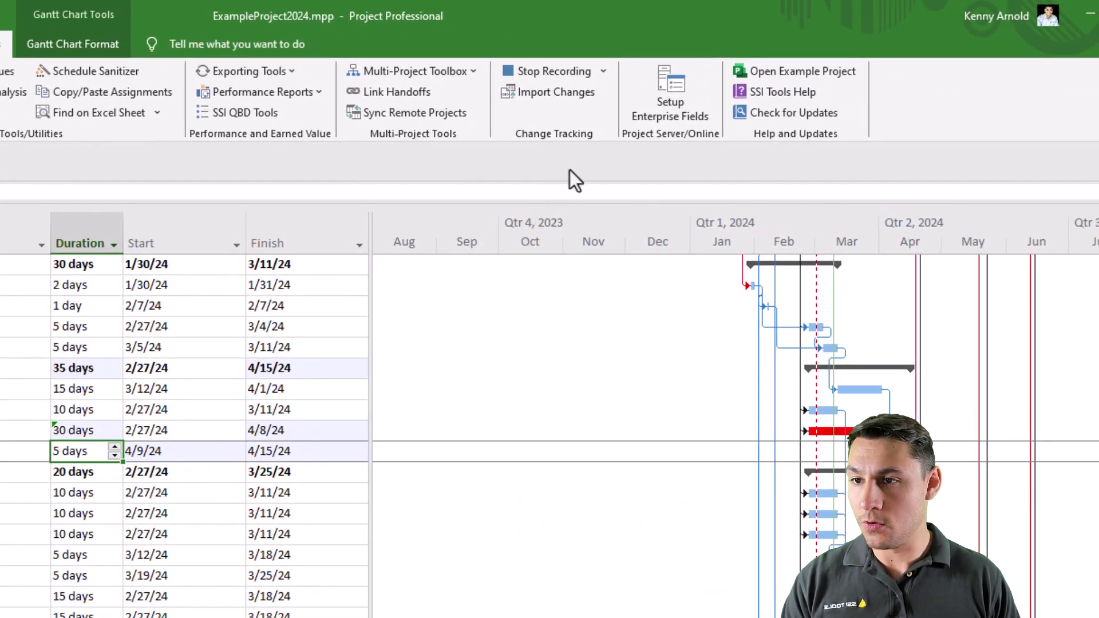
# Show the recorded changes: task 6's name change and task 39's 20-to-30-day duration
pyautogui.click(604, 72)
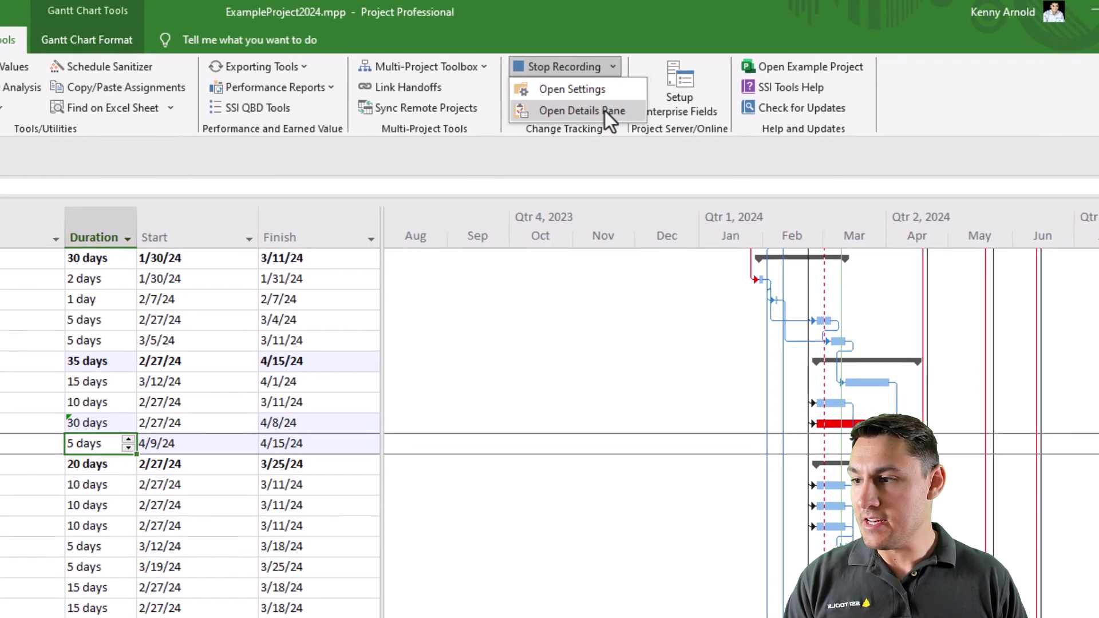
pyautogui.click(595, 116)
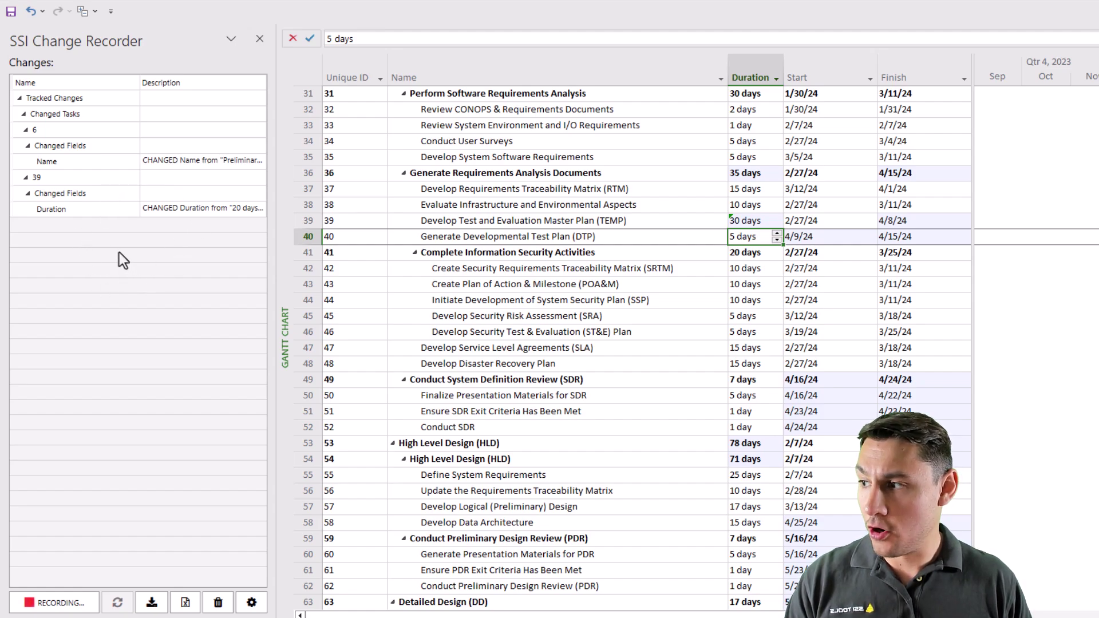
pyautogui.click(59, 131)
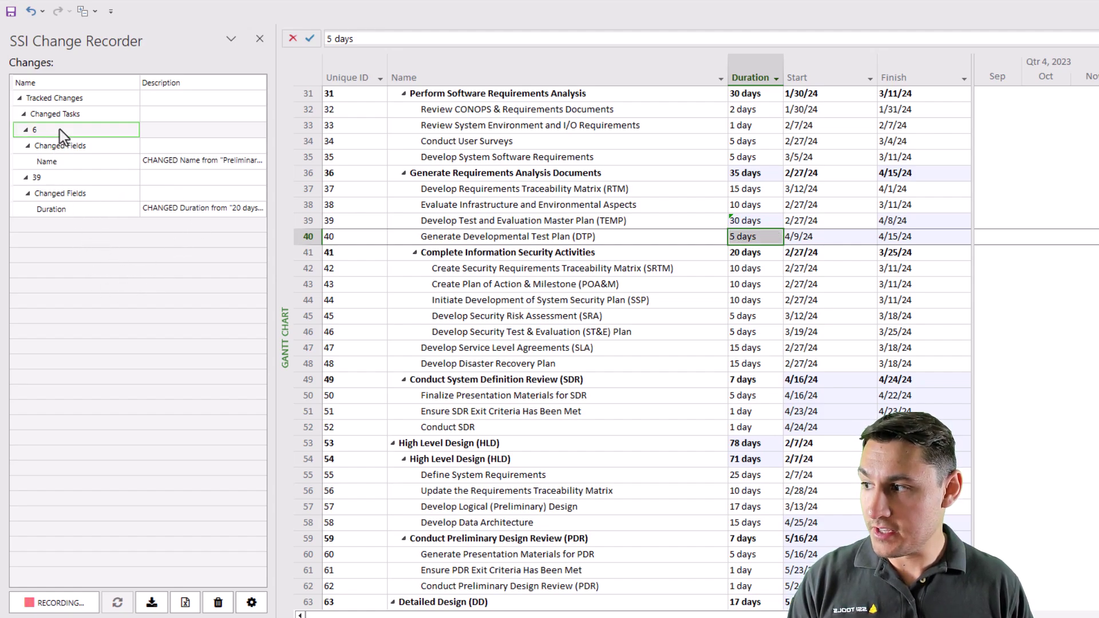
pyautogui.click(86, 160)
pyautogui.moveTo(275, 157); pyautogui.dragTo(394, 160)
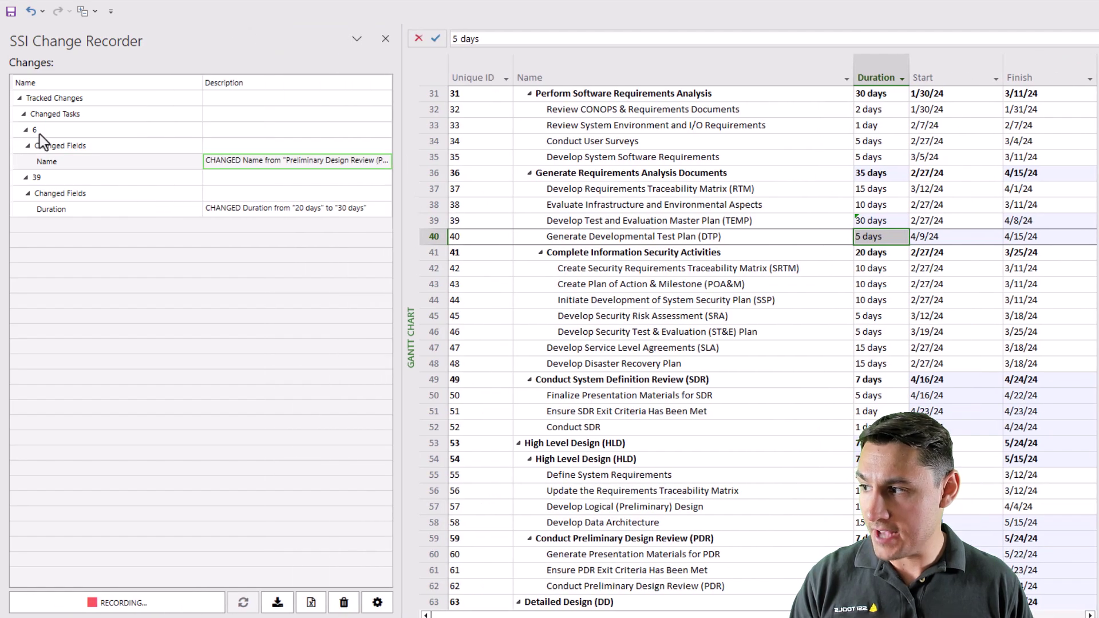
pyautogui.click(245, 161)
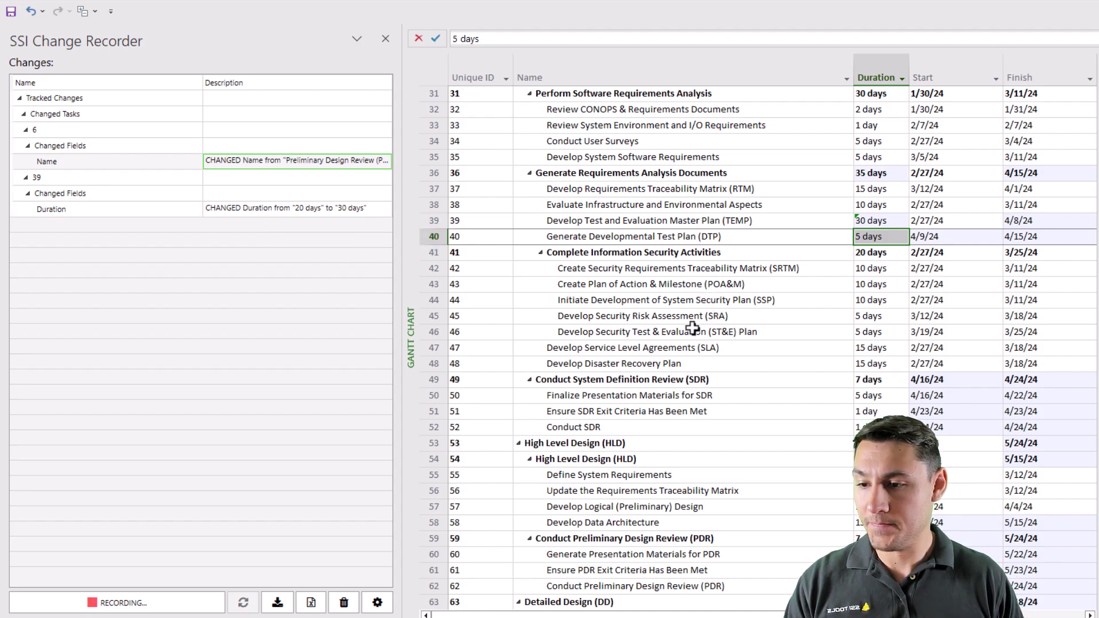
# Delete tasks 67 and 68
pyautogui.scroll(-2, 750, 310)
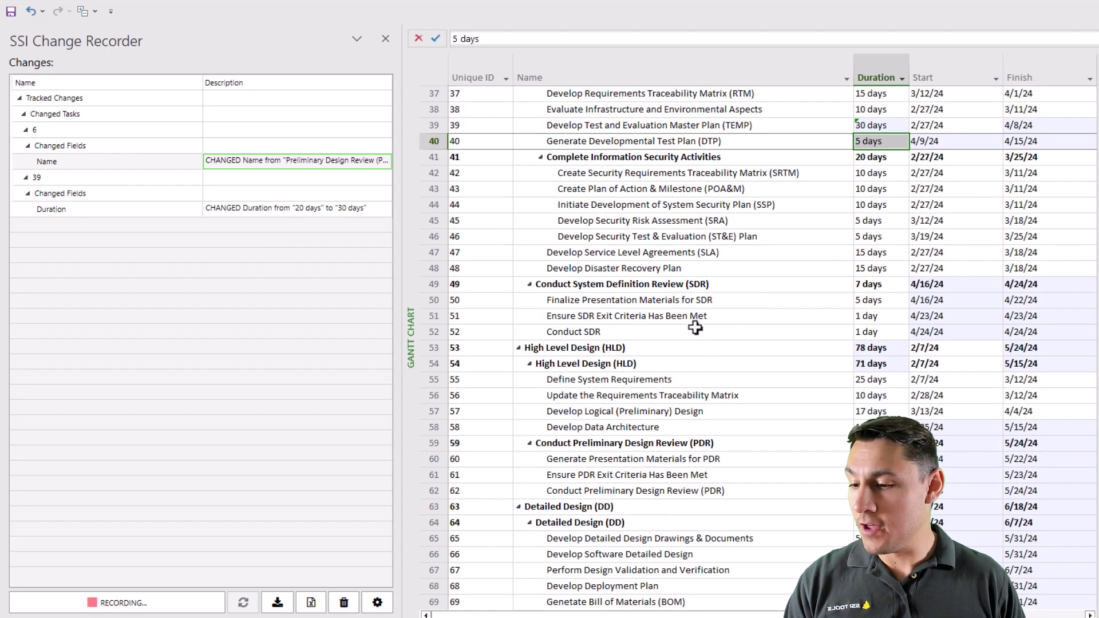
pyautogui.scroll(-6, 693, 331)
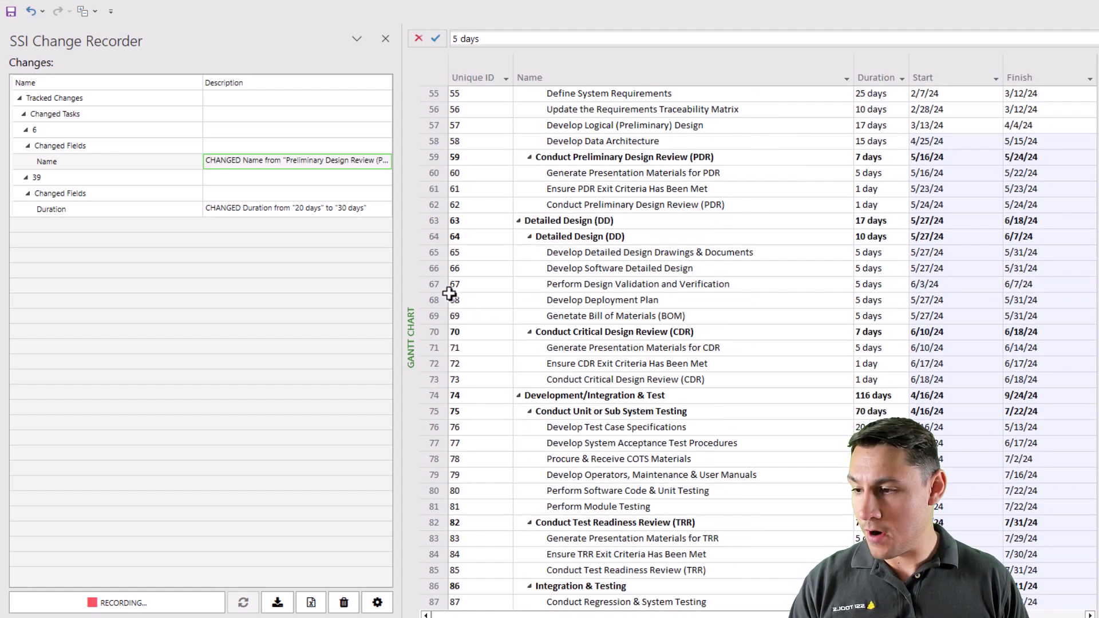
pyautogui.moveTo(434, 283); pyautogui.dragTo(434, 301)
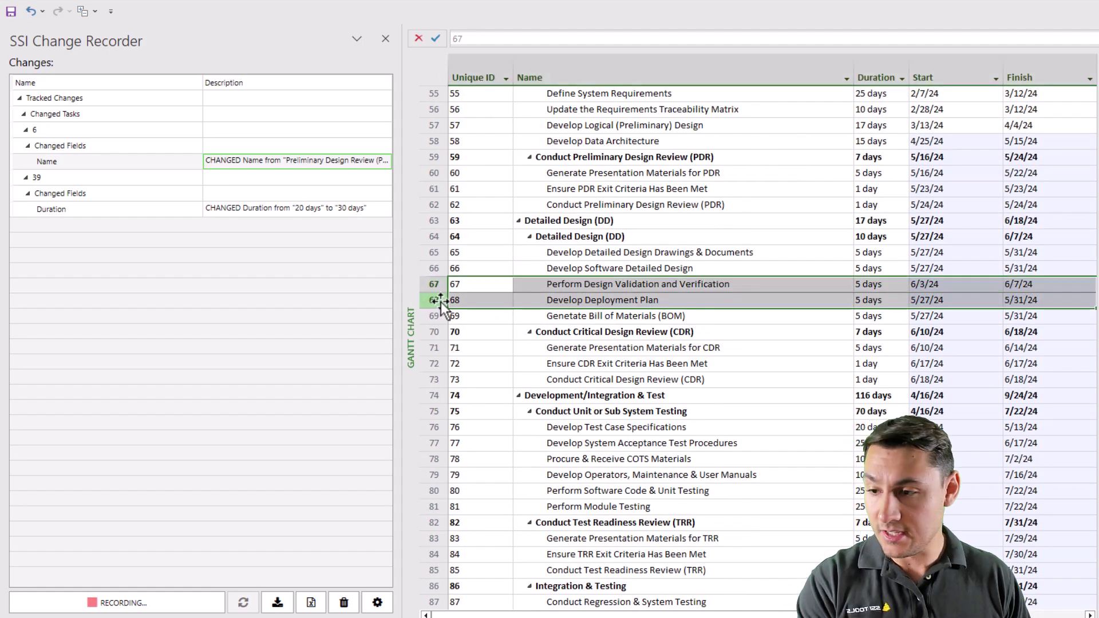
pyautogui.press('Delete')
# Insert a new 10-day task 'Test 1' above Development/Integration & Test
pyautogui.scroll(-1, 434, 312)
pyautogui.click(434, 316)
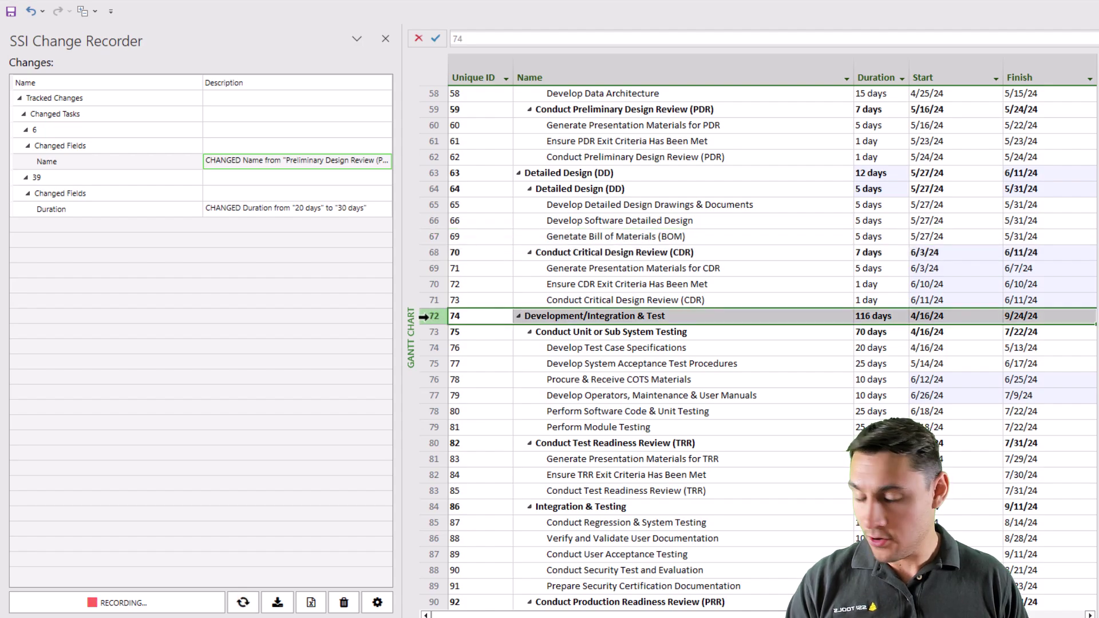
pyautogui.press('Insert')
pyautogui.click(618, 317)
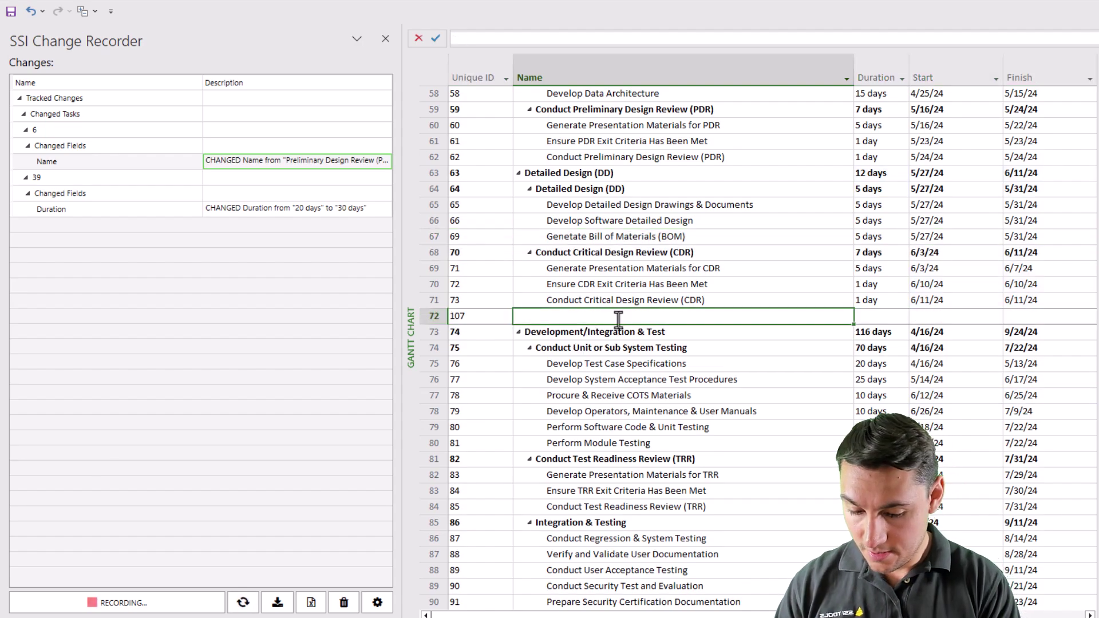
pyautogui.write('Test 1')
pyautogui.press('Tab')
pyautogui.write('10')
pyautogui.press('Return')
# Add task 69 as a finish-to-start predecessor of Conduct Critical Design Review (CDR)
pyautogui.scroll(-1, 675, 295)
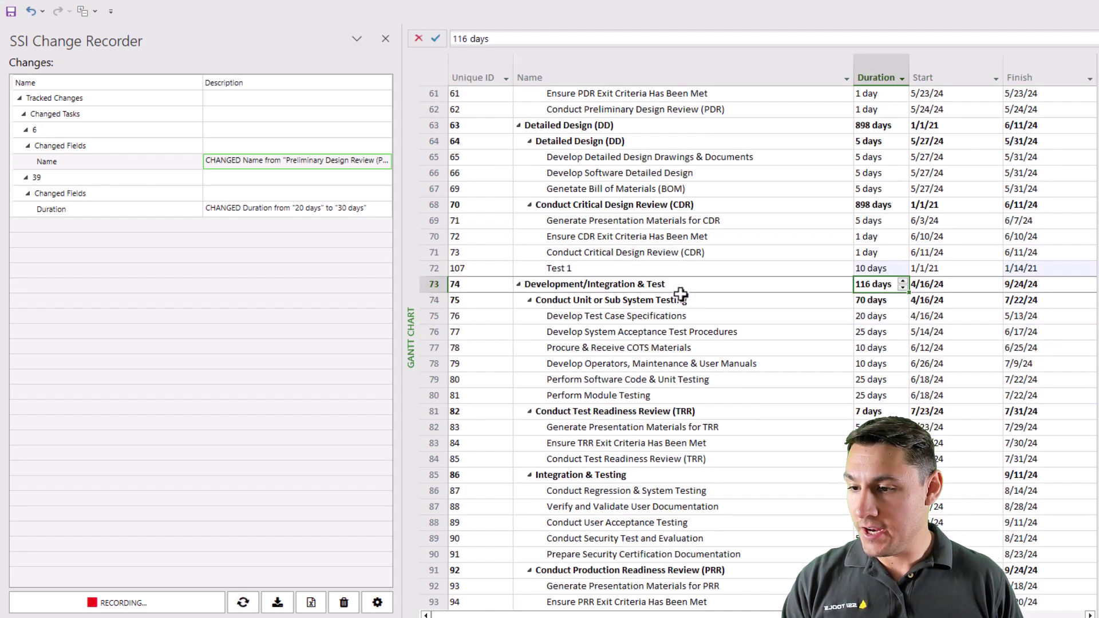
pyautogui.click(698, 250)
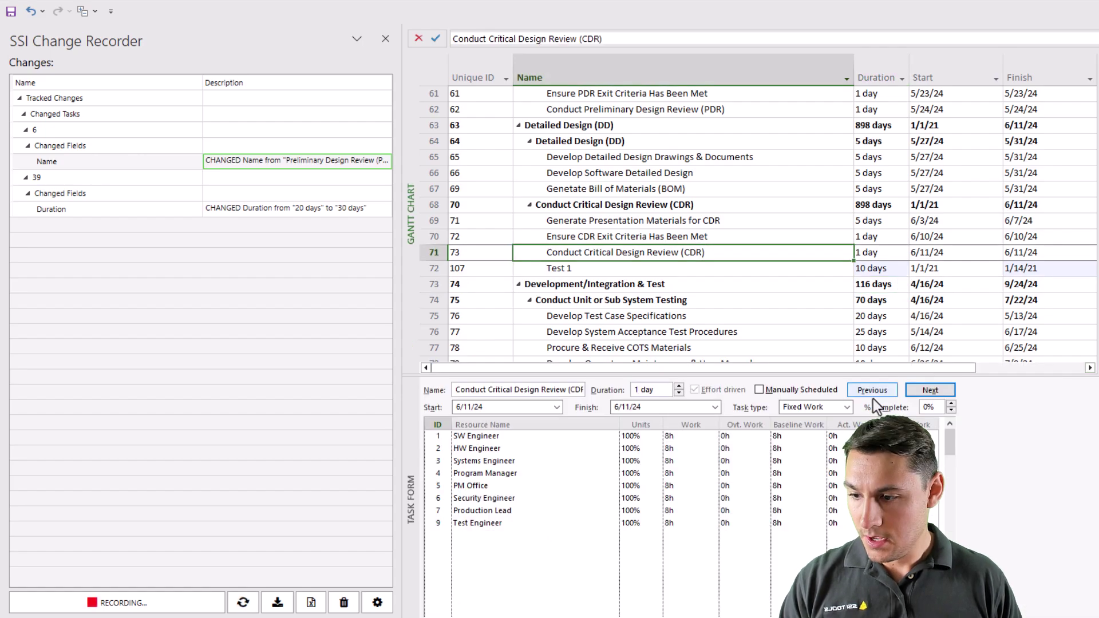
pyautogui.rightClick(990, 453)
pyautogui.click(1022, 491)
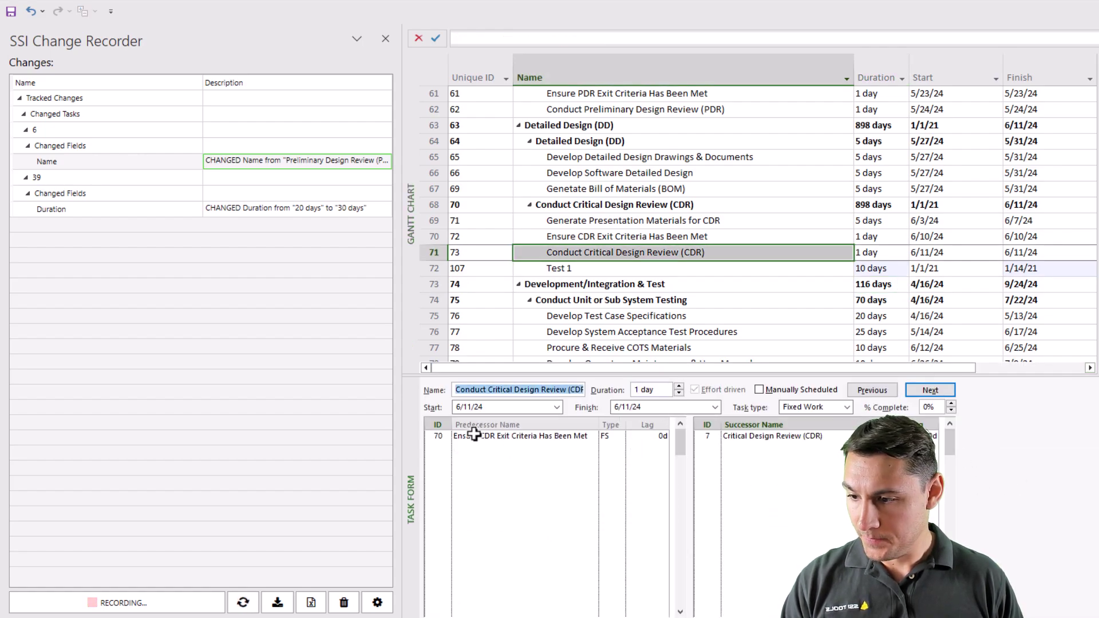
pyautogui.click(438, 447)
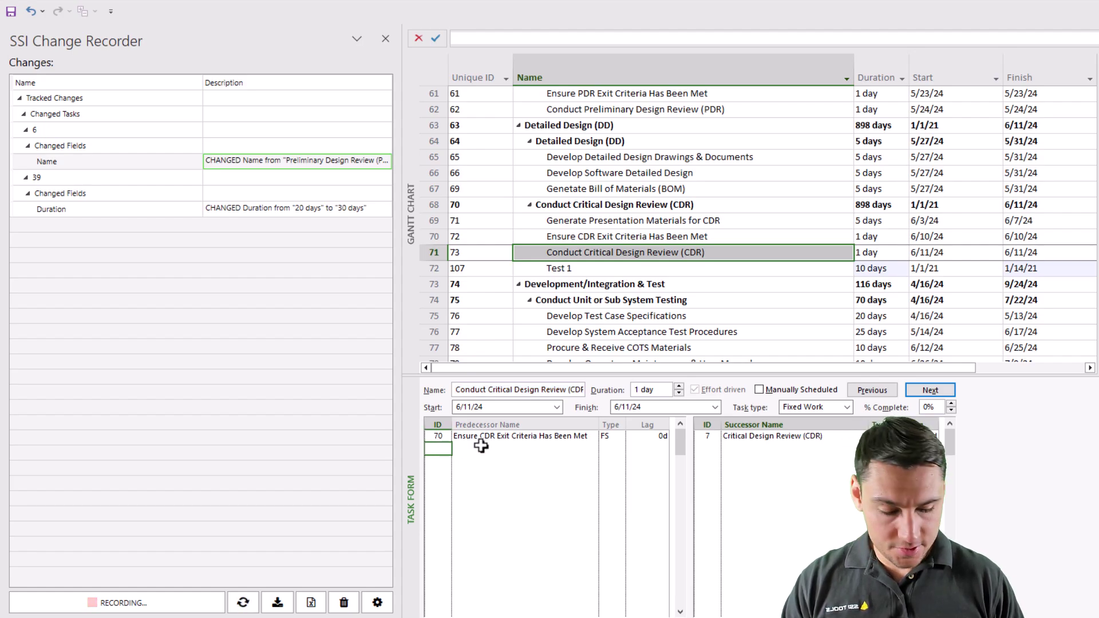
pyautogui.write('69')
pyautogui.click(872, 390)
pyautogui.moveTo(805, 376); pyautogui.dragTo(731, 422)
pyautogui.click(525, 486)
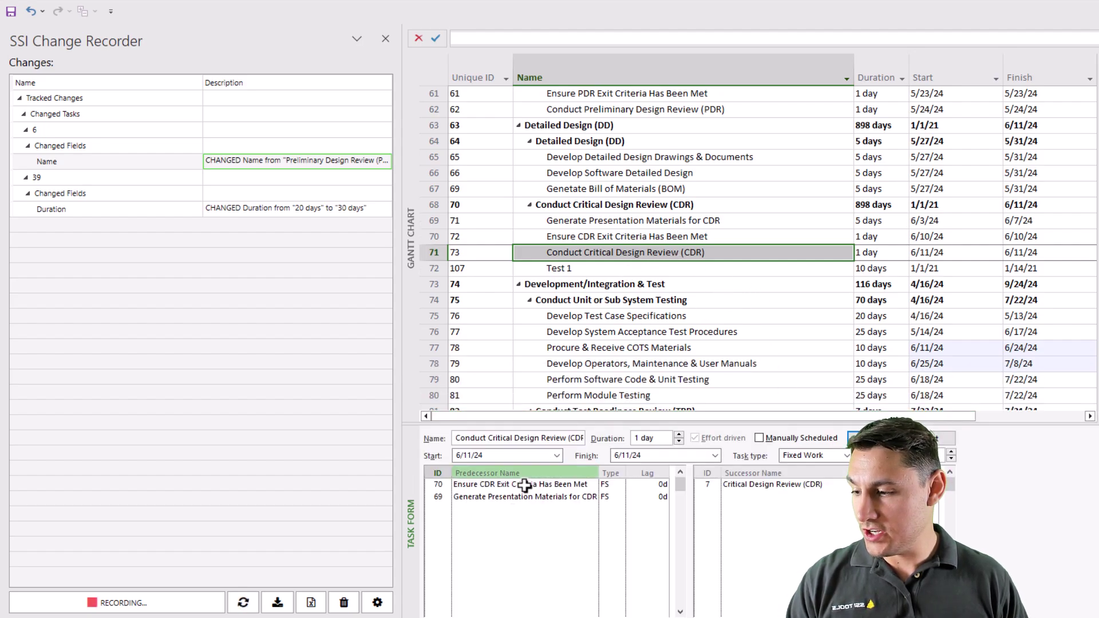
# Refresh the recorded changes list and stop recording
pyautogui.click(243, 603)
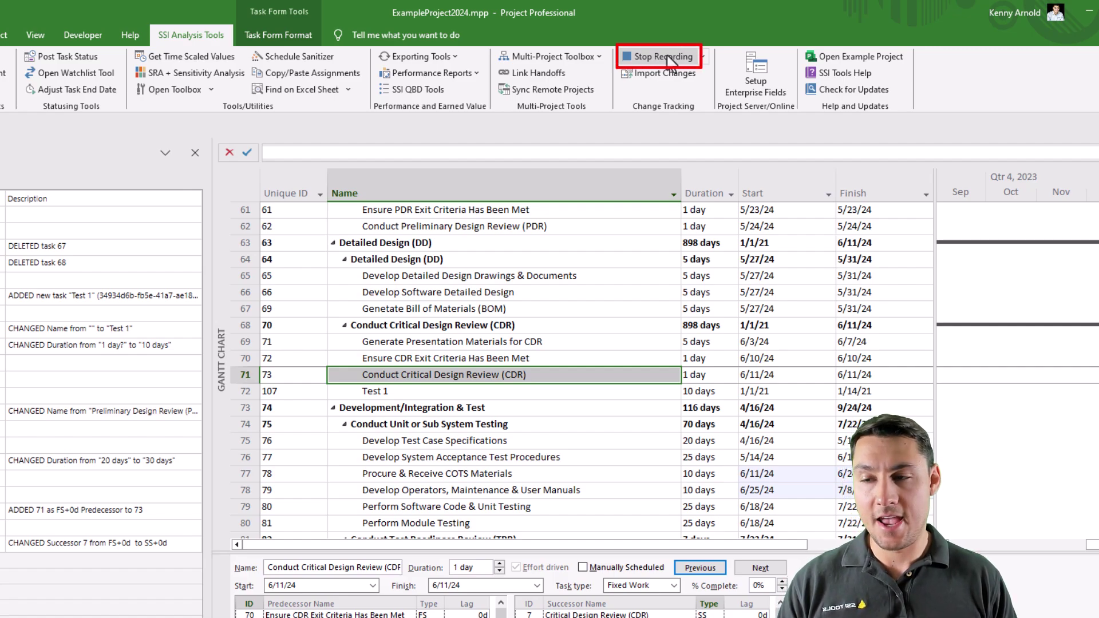
pyautogui.click(668, 57)
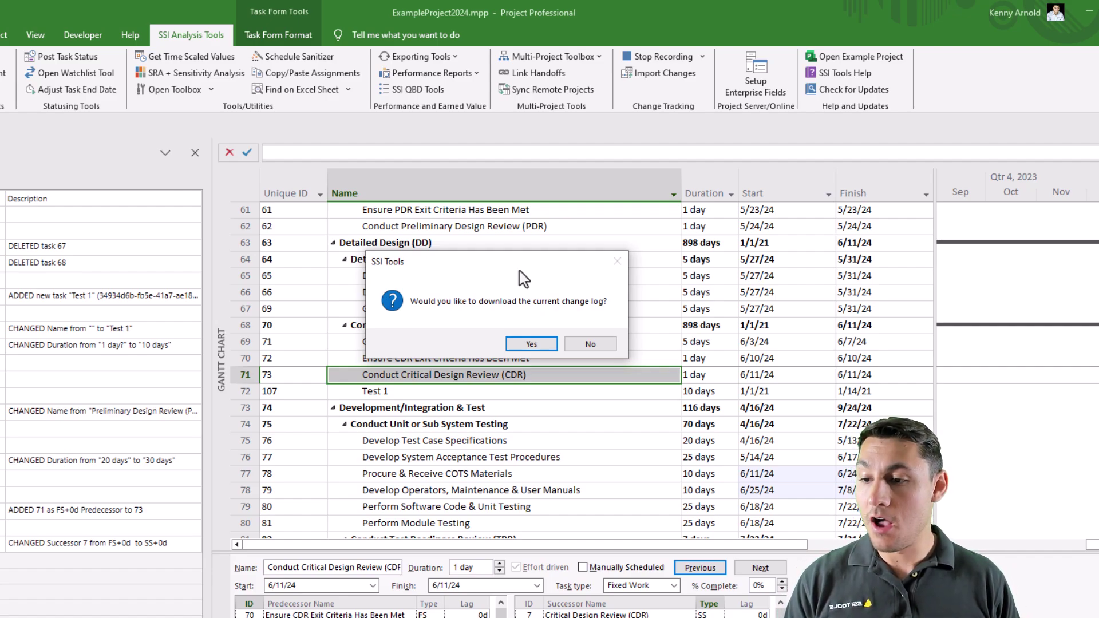
# Download the change log and locate ExampleProject2024 Recorded Changes 2024-3-10_20-38-12.tcs in Tracked Changes
pyautogui.click(540, 346)
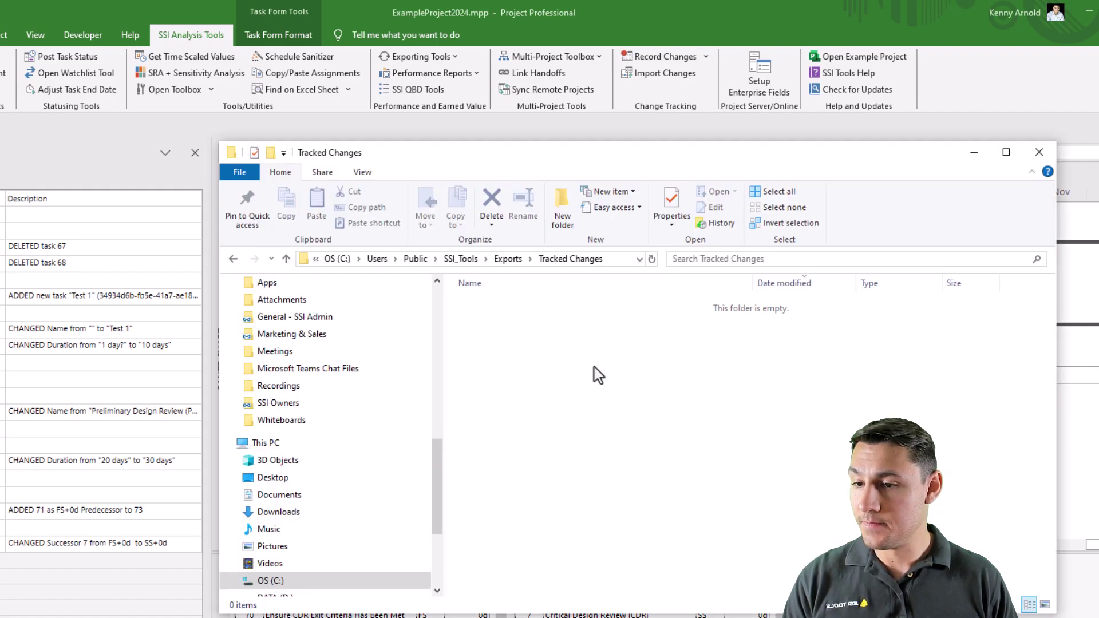
pyautogui.click(640, 307)
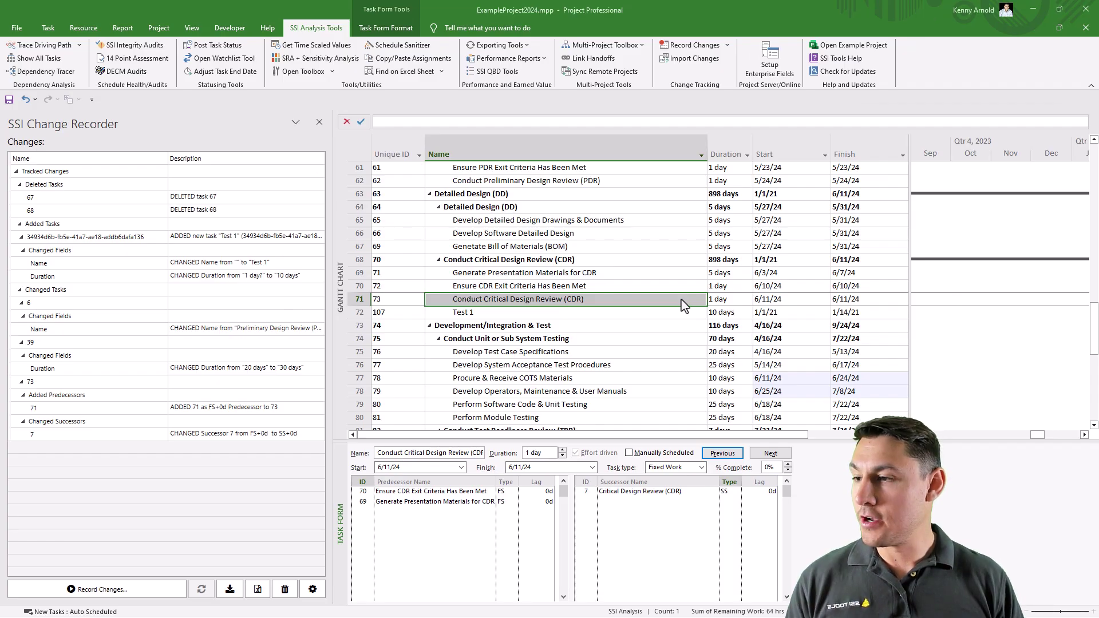
# Close the recorder pane and the project, then reopen ExampleProject2024.mpp
pyautogui.click(319, 122)
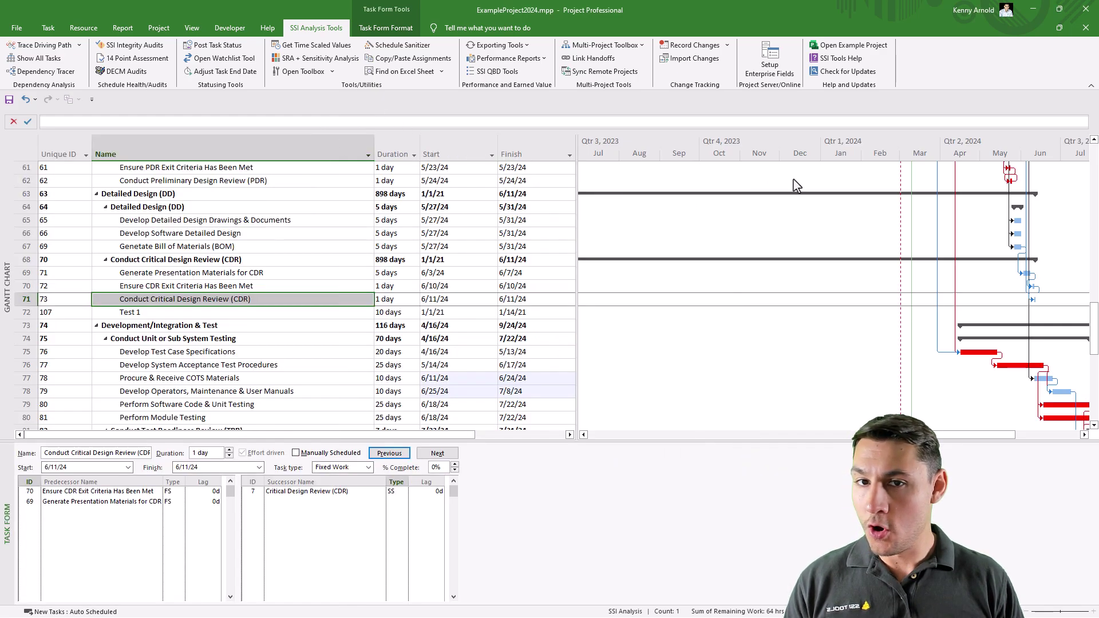
pyautogui.click(1085, 29)
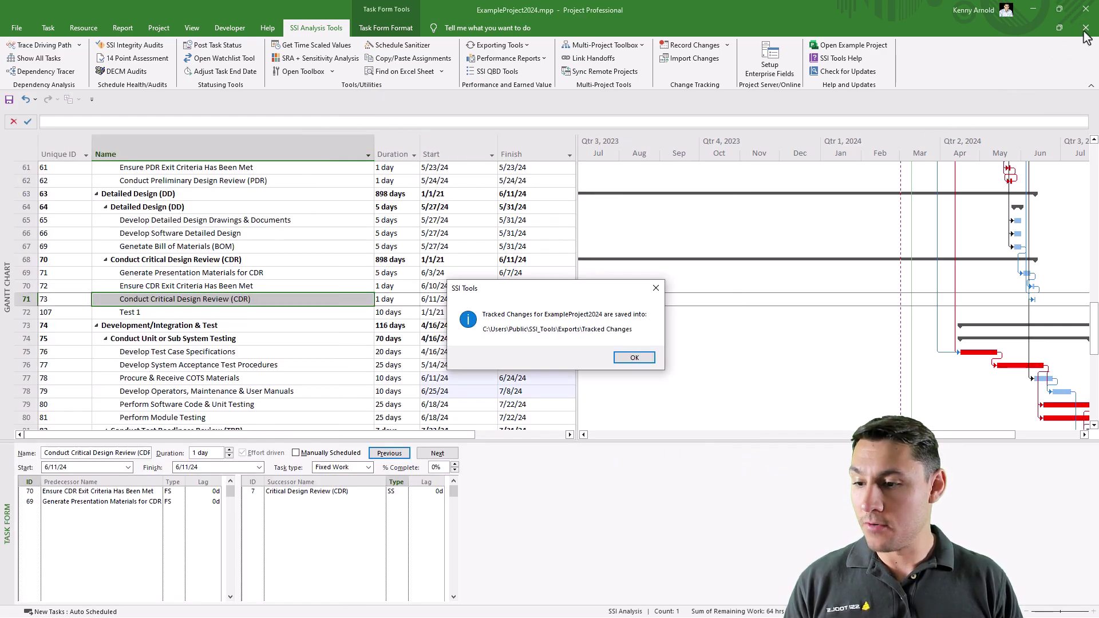
pyautogui.click(623, 359)
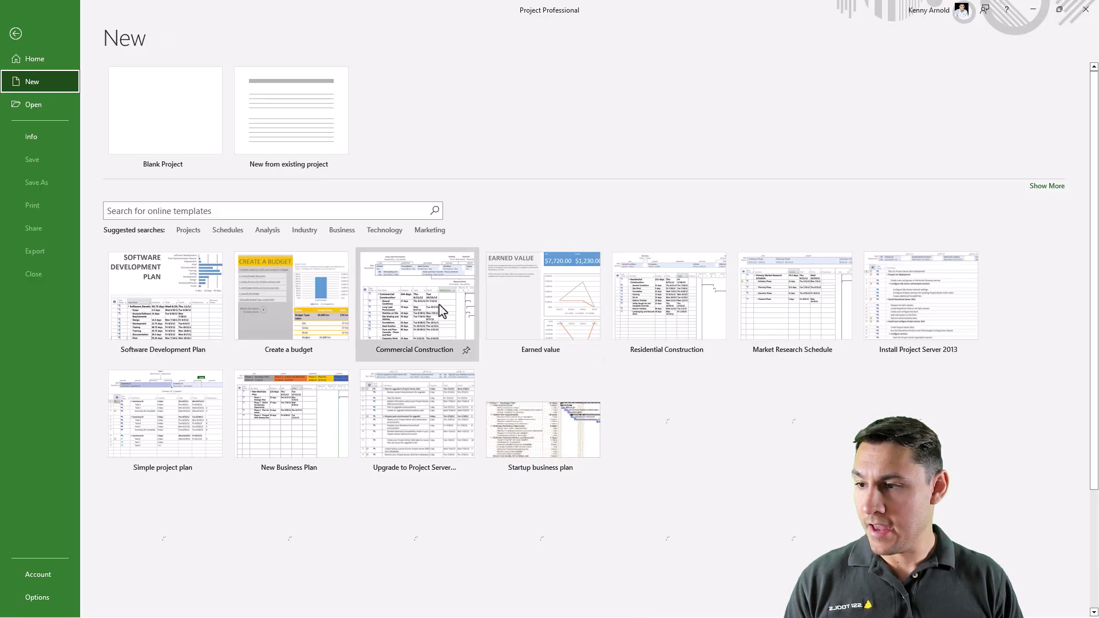
pyautogui.click(51, 112)
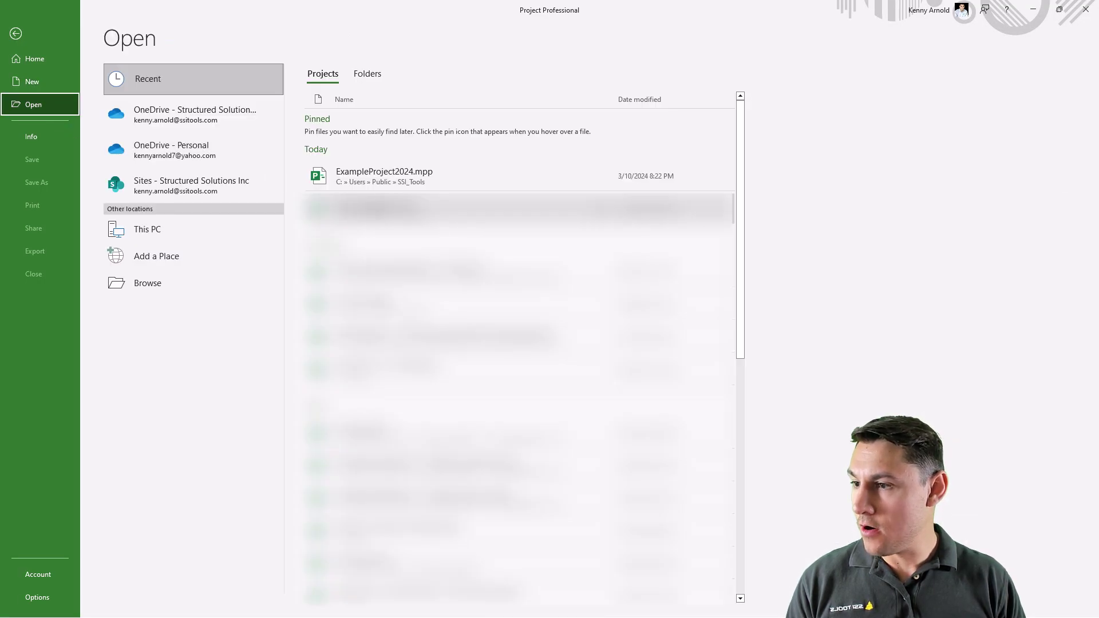
pyautogui.click(366, 177)
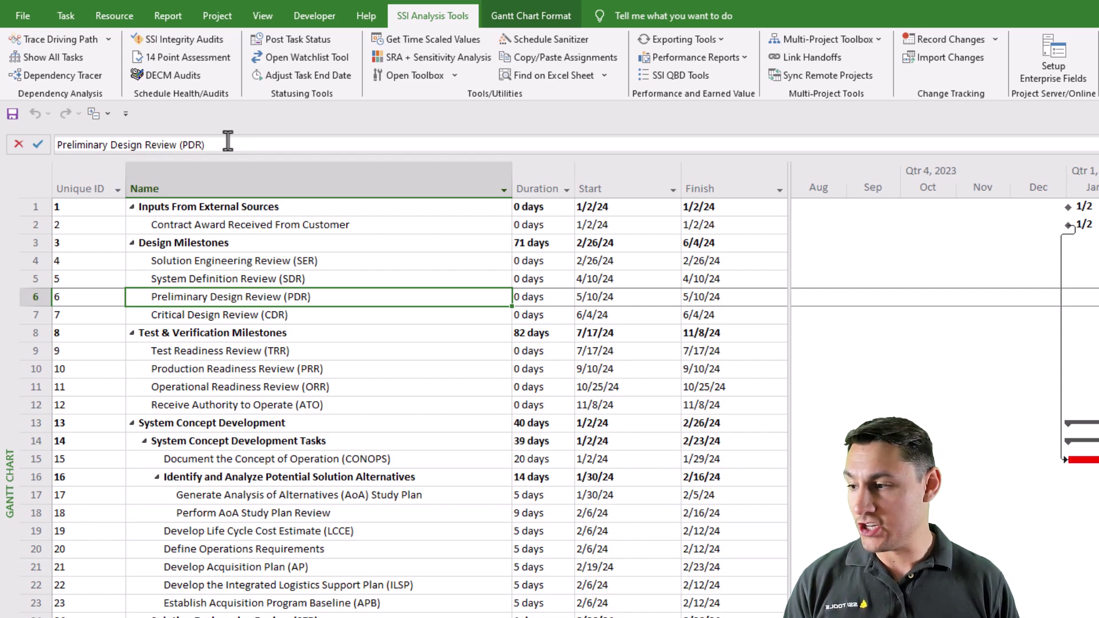
pyautogui.scroll(-4, 380, 522)
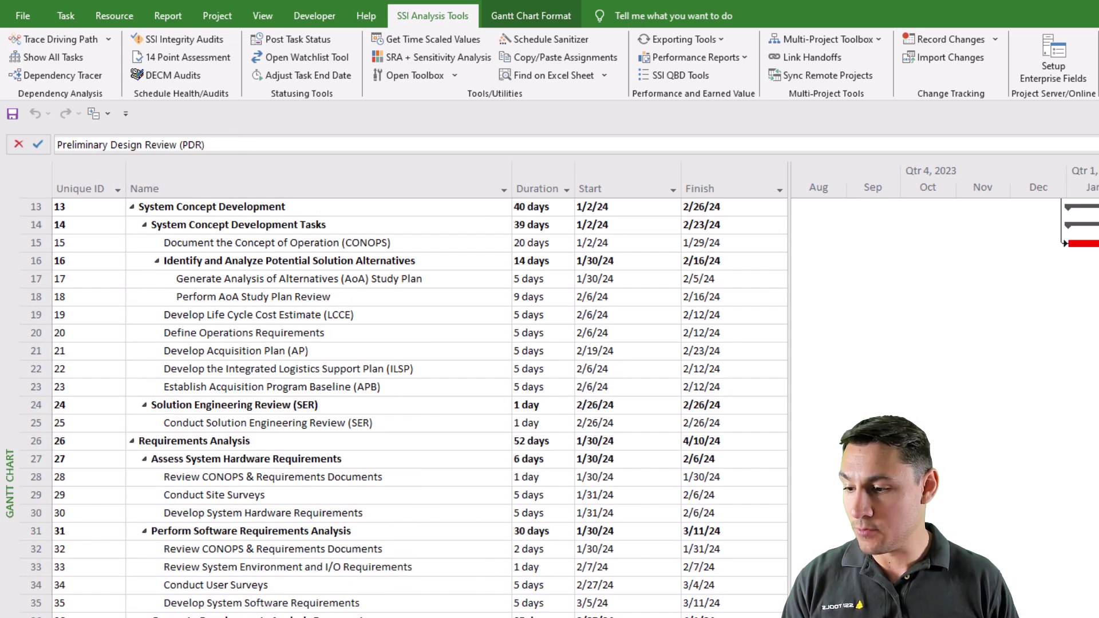
pyautogui.scroll(-1, 401, 407)
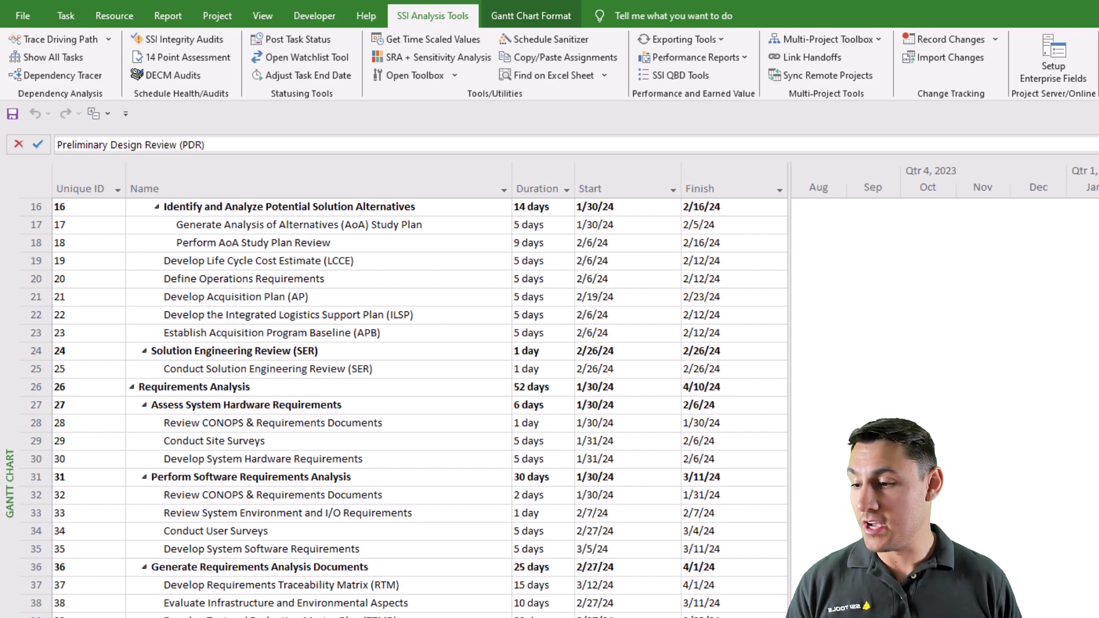
pyautogui.scroll(5, 366, 401)
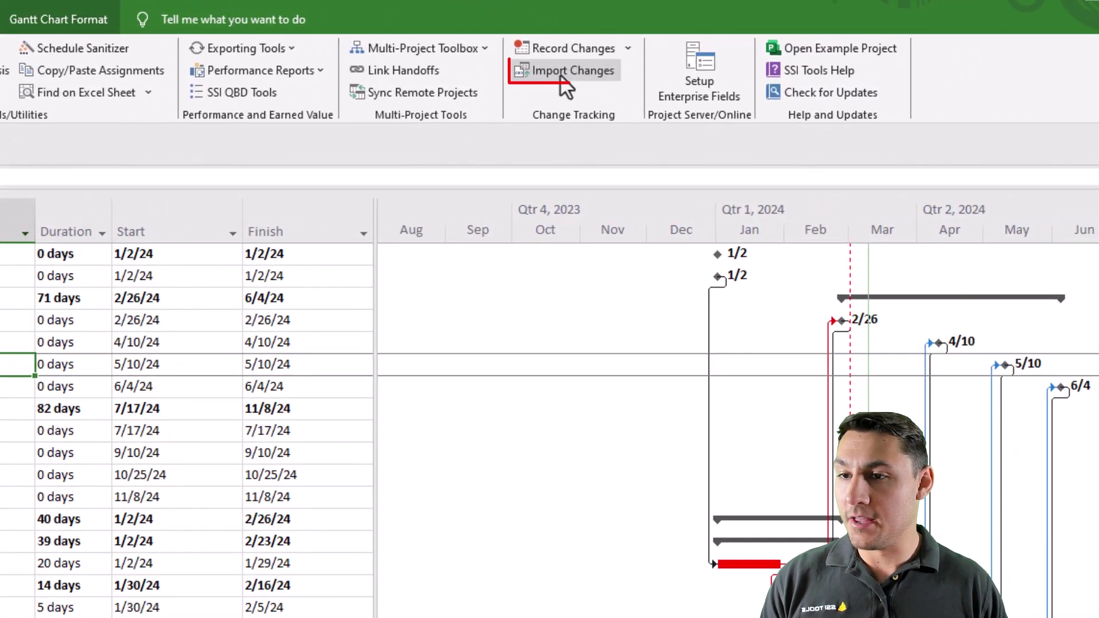
# Accept the Change Importer settings with all change types enabled, declining to save the project
pyautogui.click(562, 73)
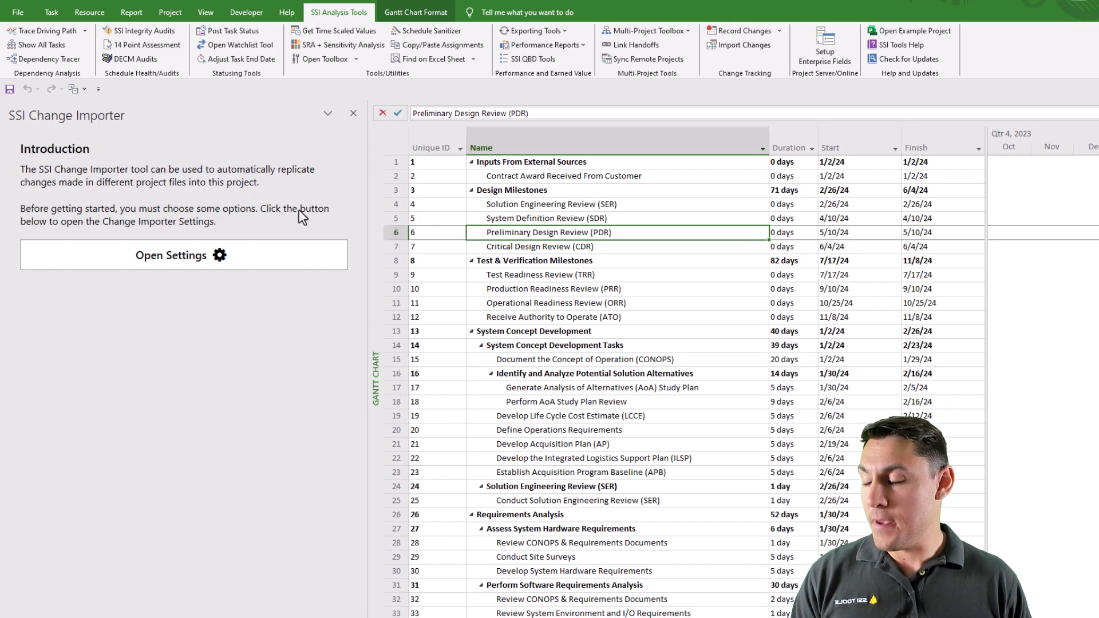
pyautogui.click(222, 257)
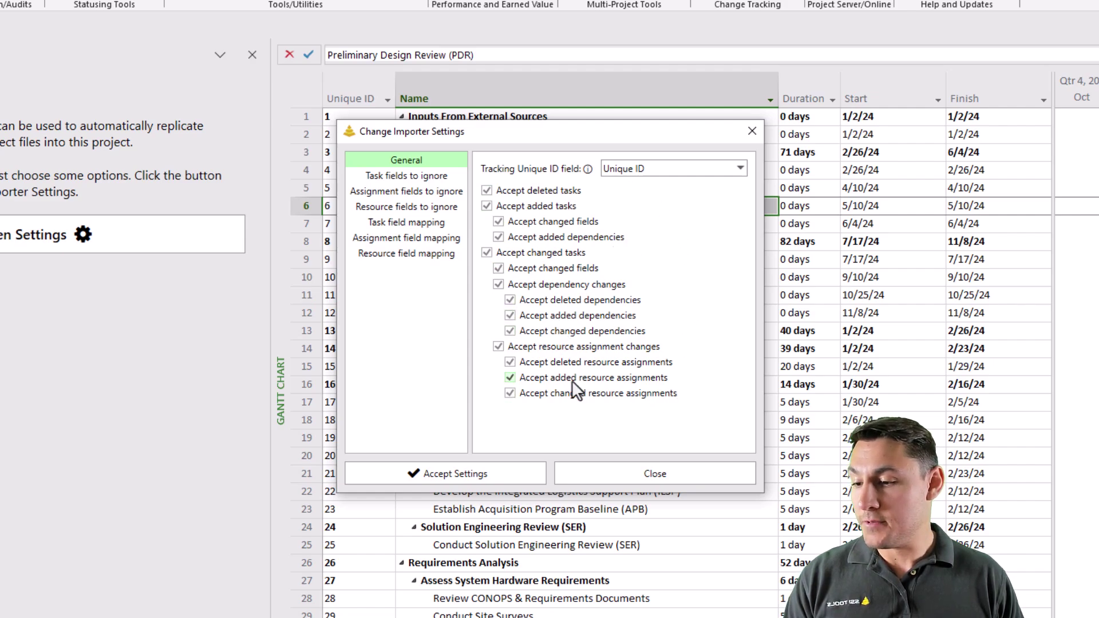
pyautogui.click(470, 475)
pyautogui.moveTo(597, 270); pyautogui.dragTo(593, 218)
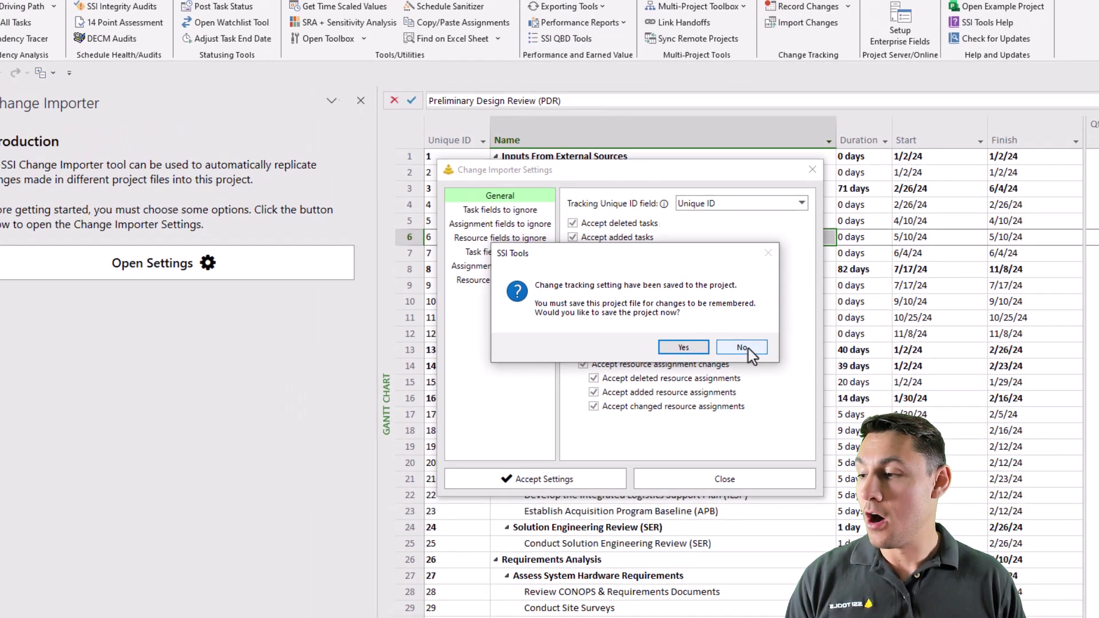
pyautogui.click(674, 327)
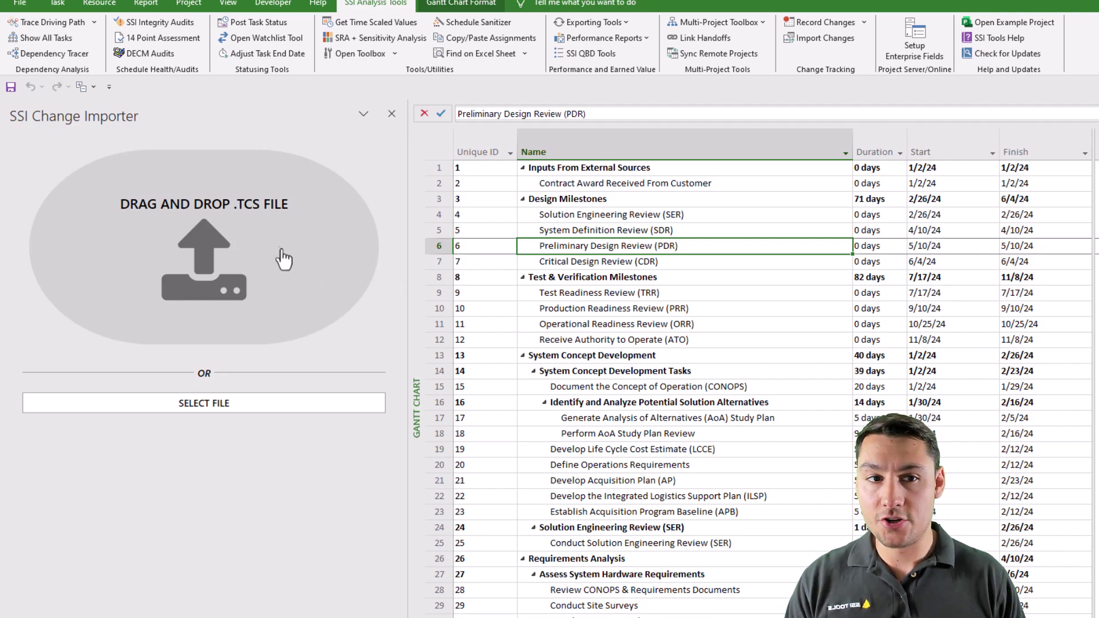
# Load the ExampleProject2024 Recorded Changes .tcs file into the Change Importer
pyautogui.click(248, 267)
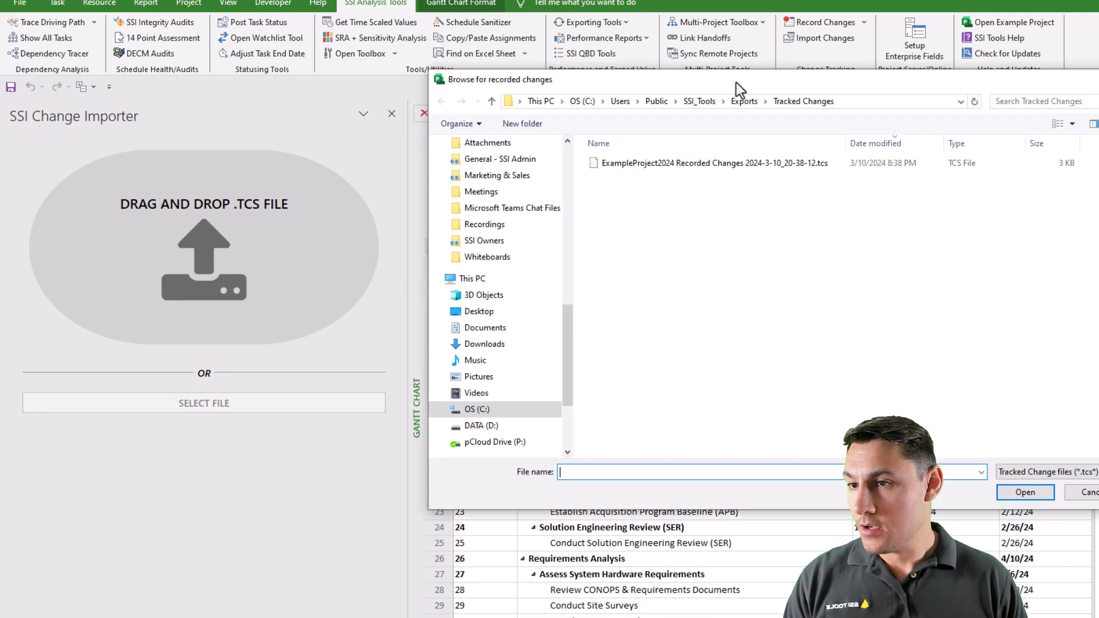
pyautogui.doubleClick(709, 166)
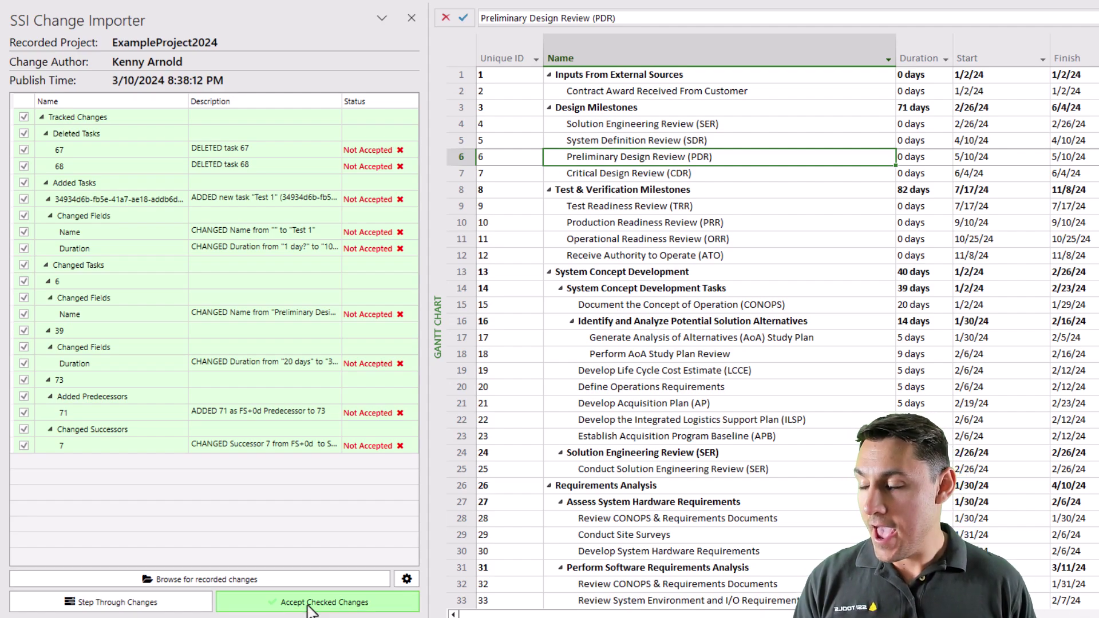
# Accept all imported changes and check the renamed PDR Complete task in row 6
pyautogui.click(311, 606)
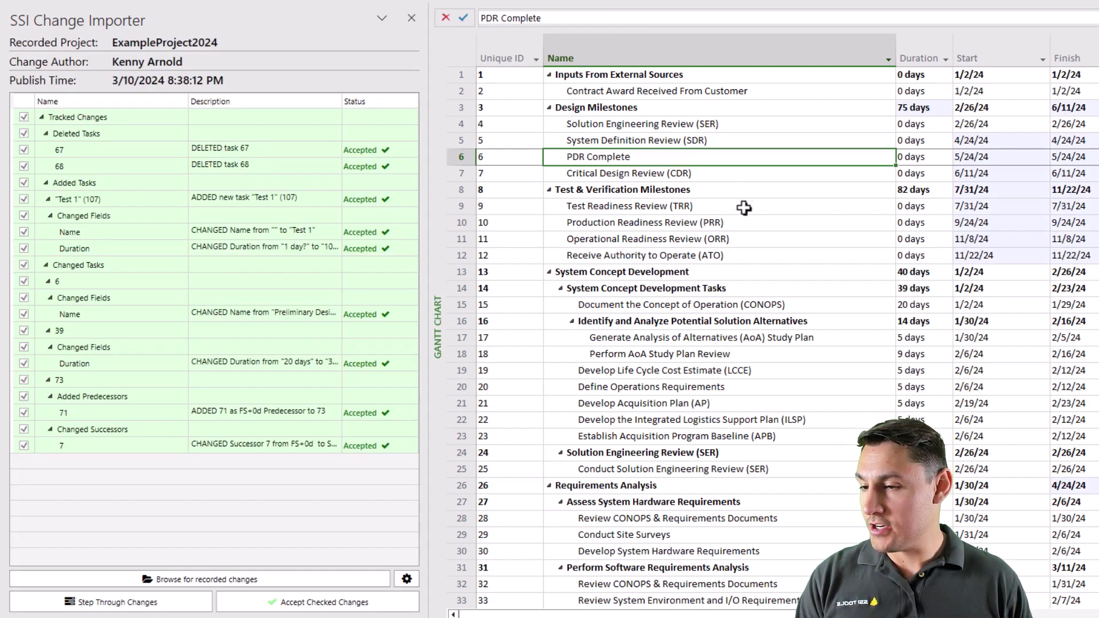
pyautogui.click(461, 157)
pyautogui.click(715, 152)
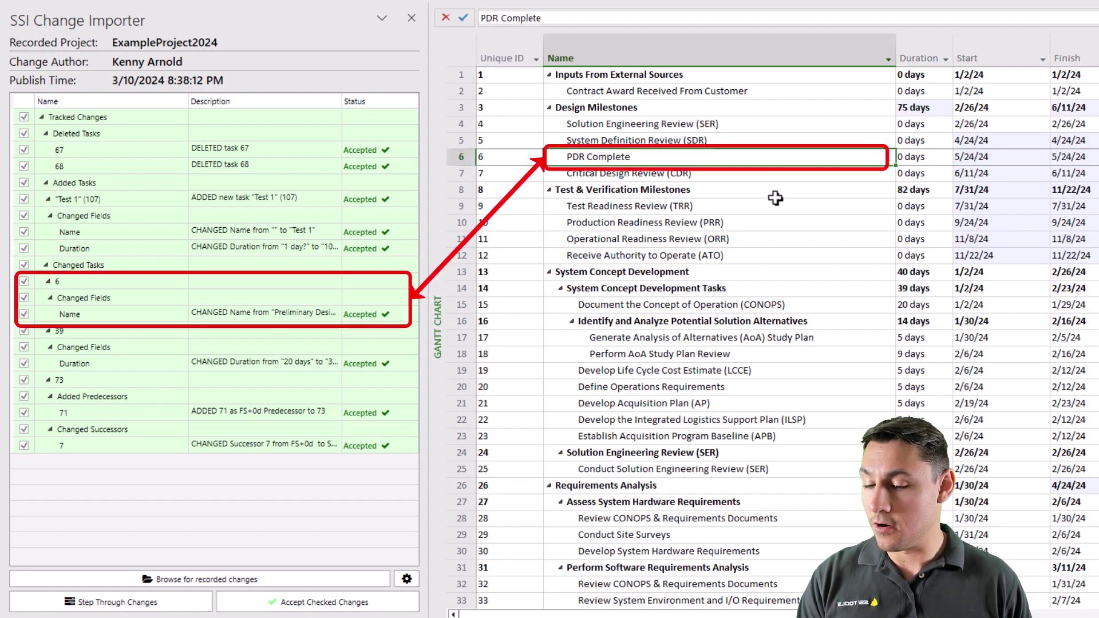
pyautogui.scroll(-4, 783, 295)
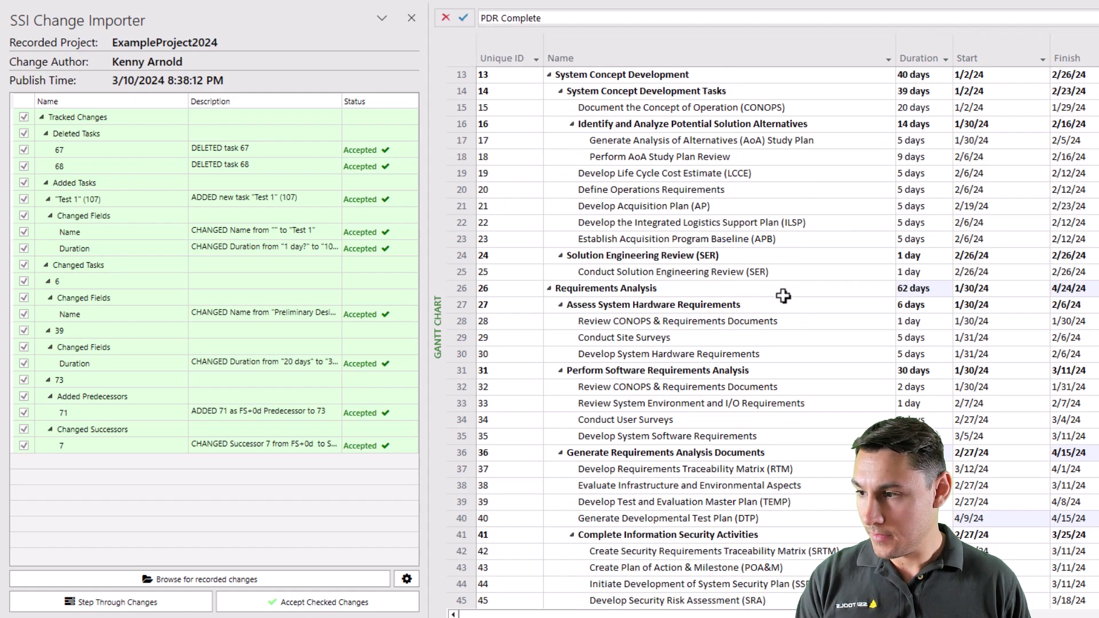
# Jump from the importer's Test 1 entry to the new Test 1 task
pyautogui.click(113, 200)
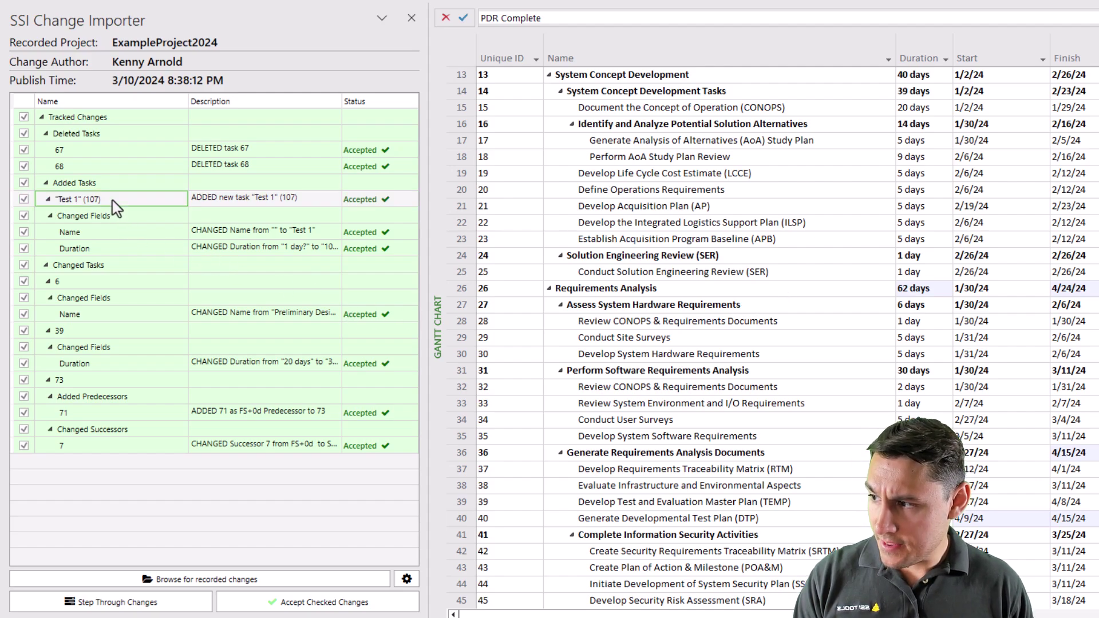
pyautogui.scroll(-11, 687, 298)
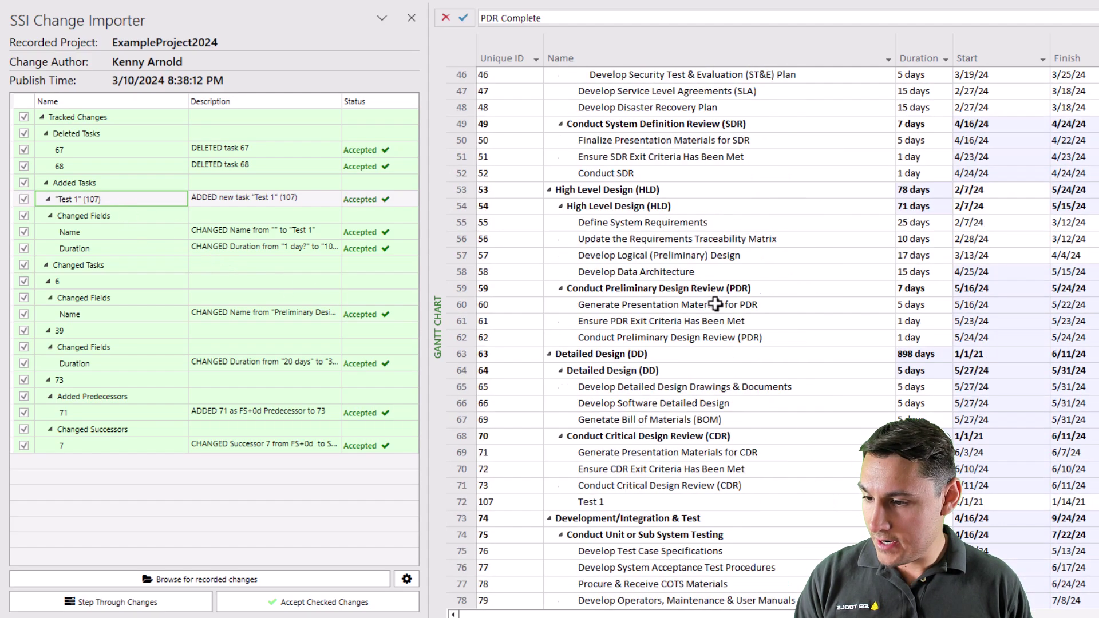
pyautogui.scroll(-5, 715, 304)
pyautogui.click(625, 255)
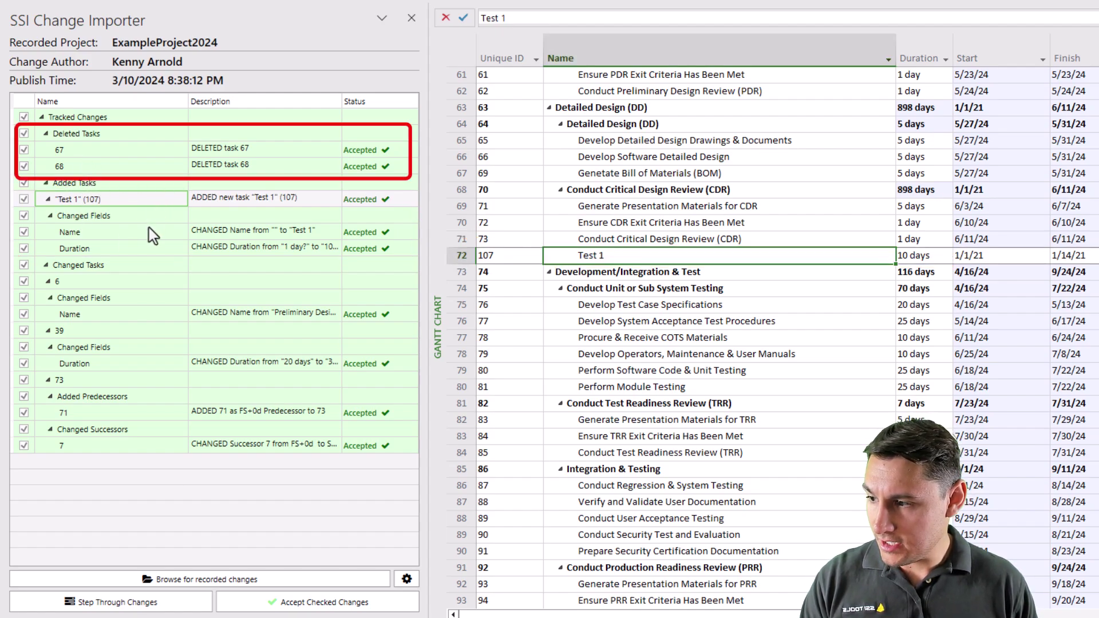
# Review task 39's duration change and locate tasks 39 and 73 in the schedule
pyautogui.click(127, 363)
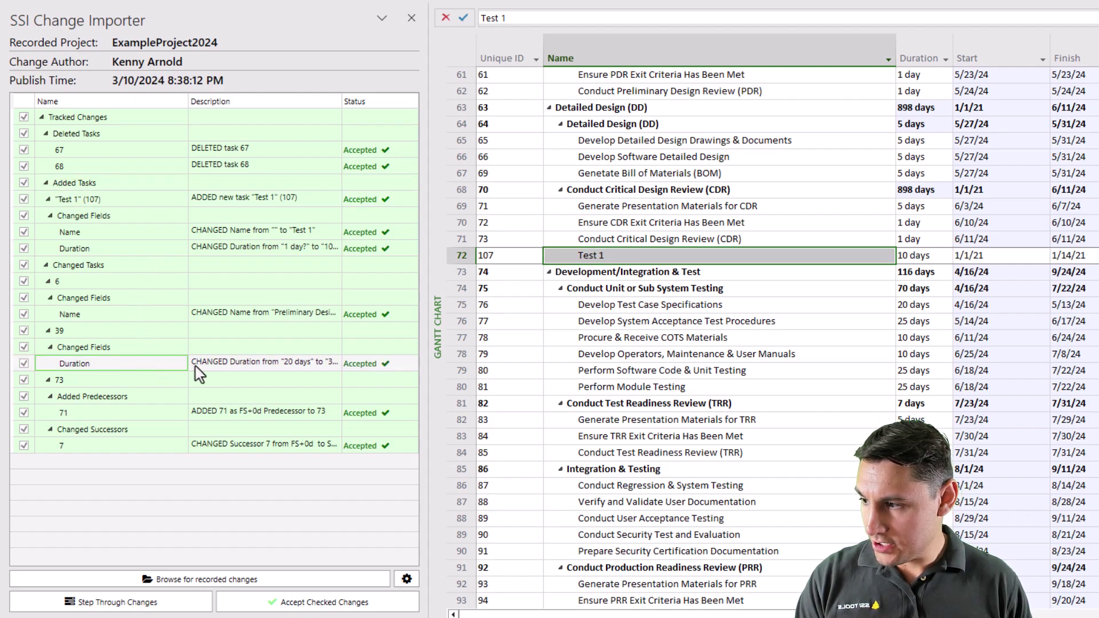
pyautogui.click(262, 363)
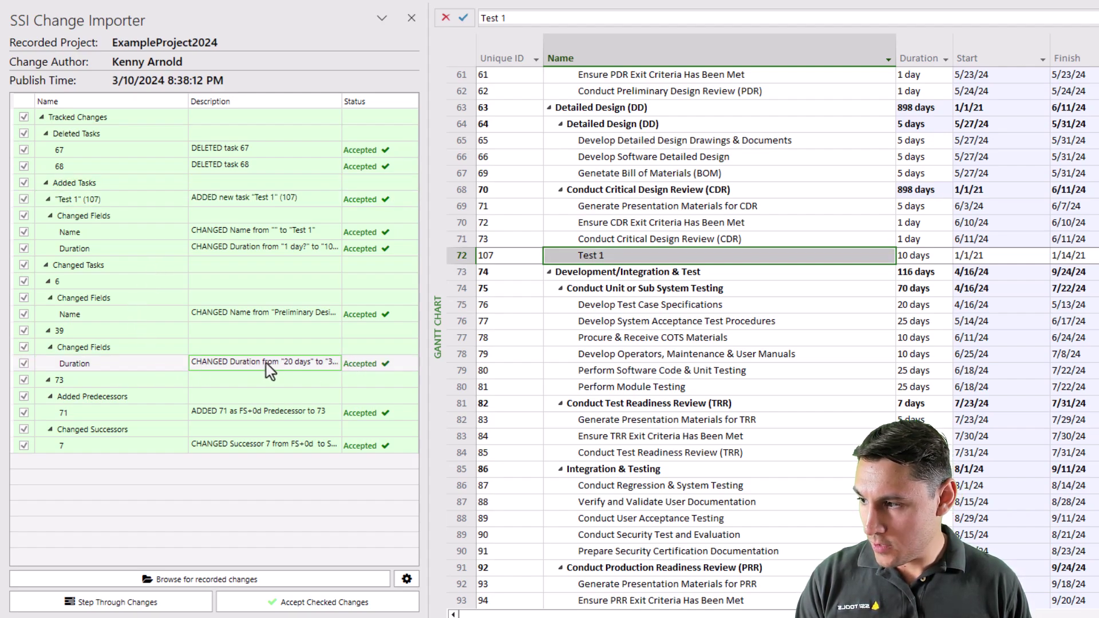
pyautogui.click(105, 331)
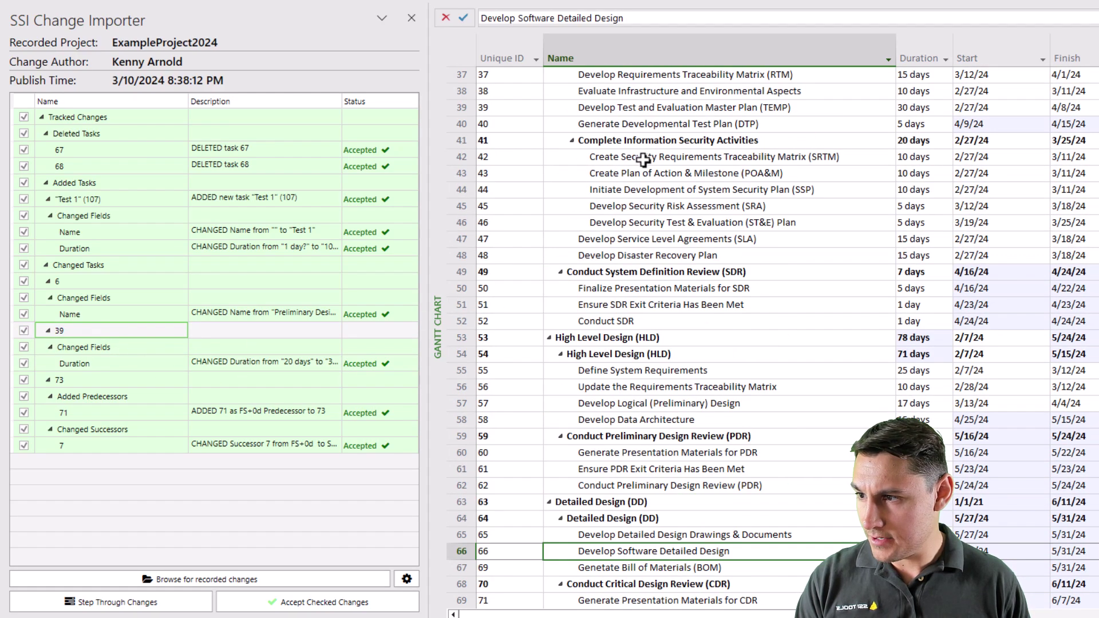
pyautogui.click(77, 378)
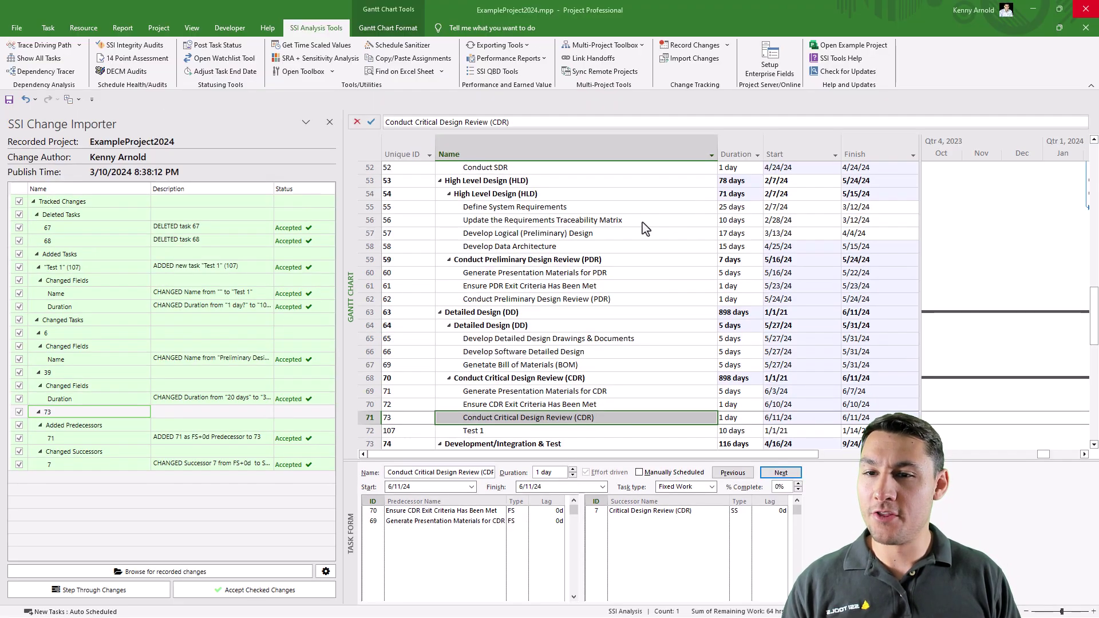
# Close the project without saving and reopen ExampleProject2024 from recent files
pyautogui.click(1085, 14)
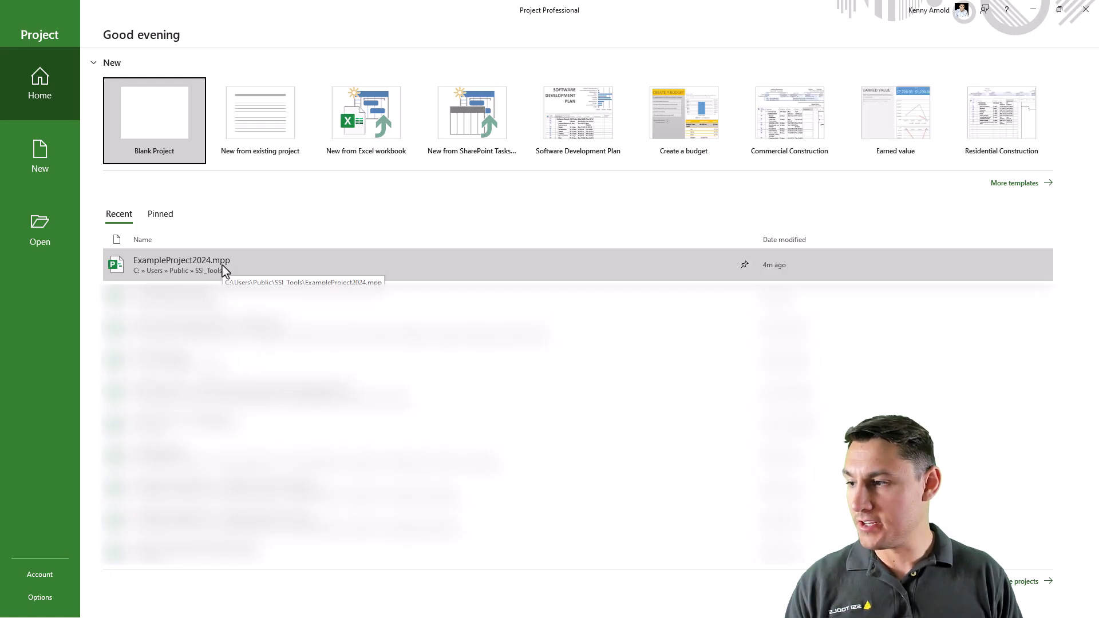
pyautogui.click(222, 266)
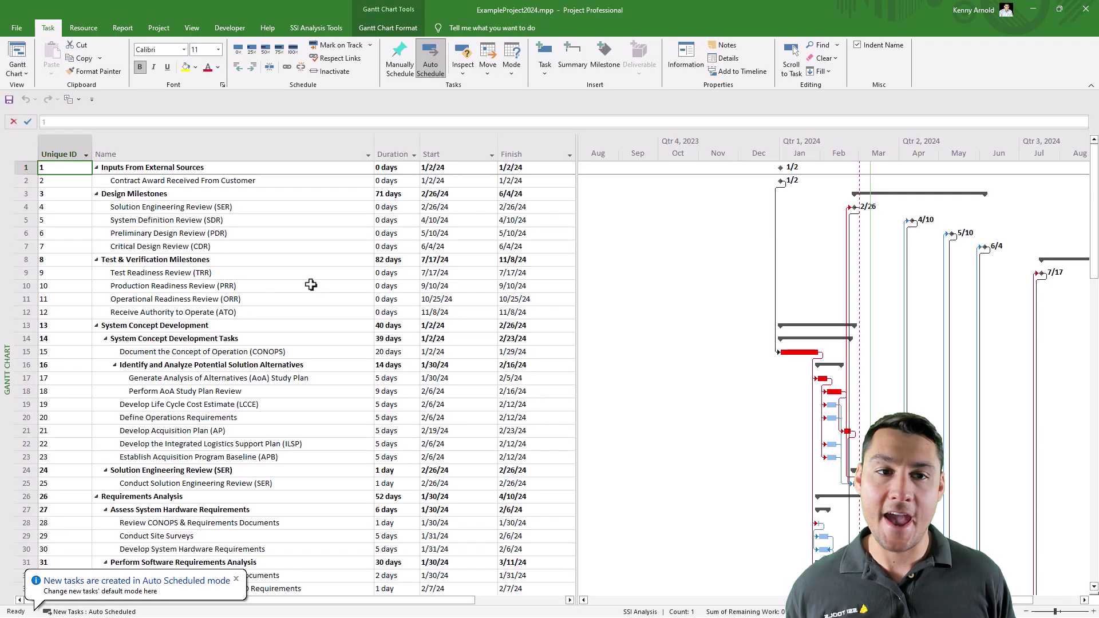
pyautogui.click(244, 238)
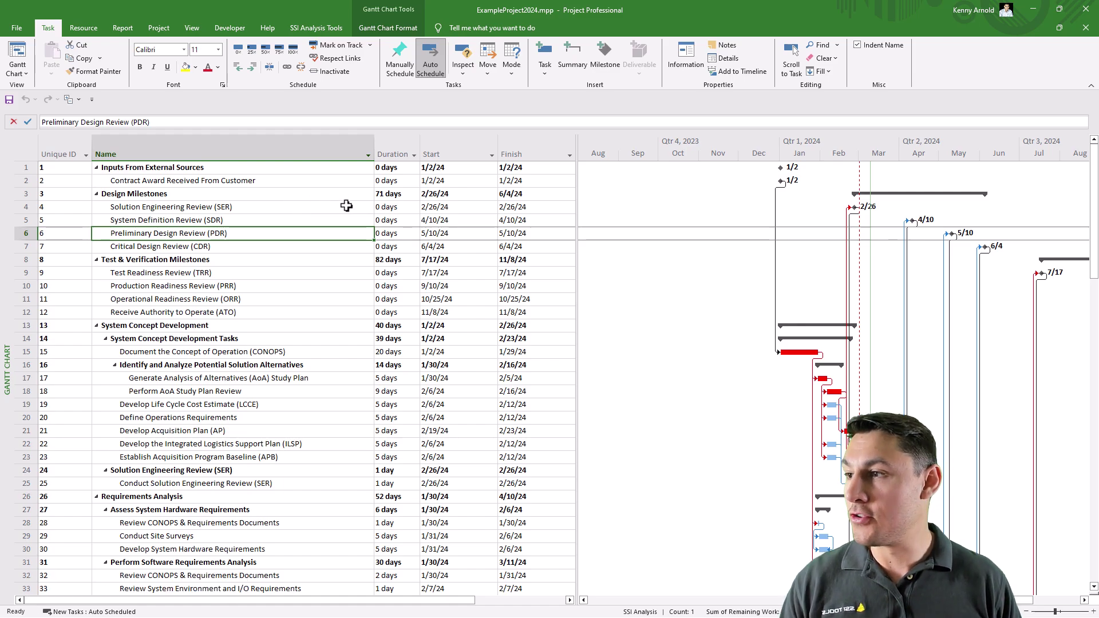
# In the SSI Change Importer, accept the default settings and load the recorded .tcs changes file
pyautogui.click(316, 28)
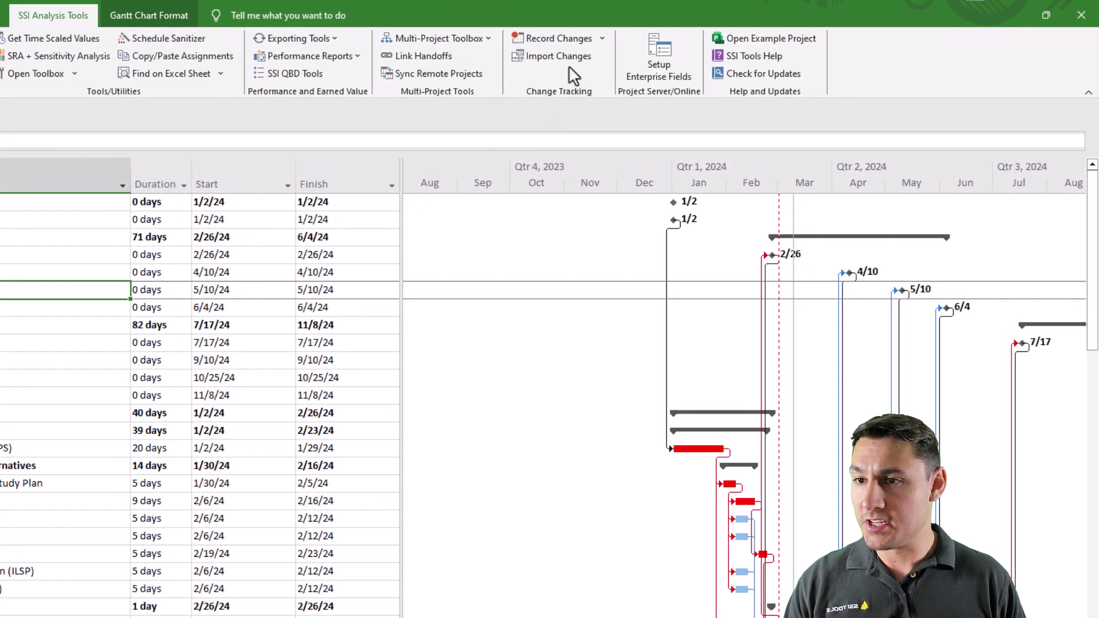
pyautogui.click(558, 56)
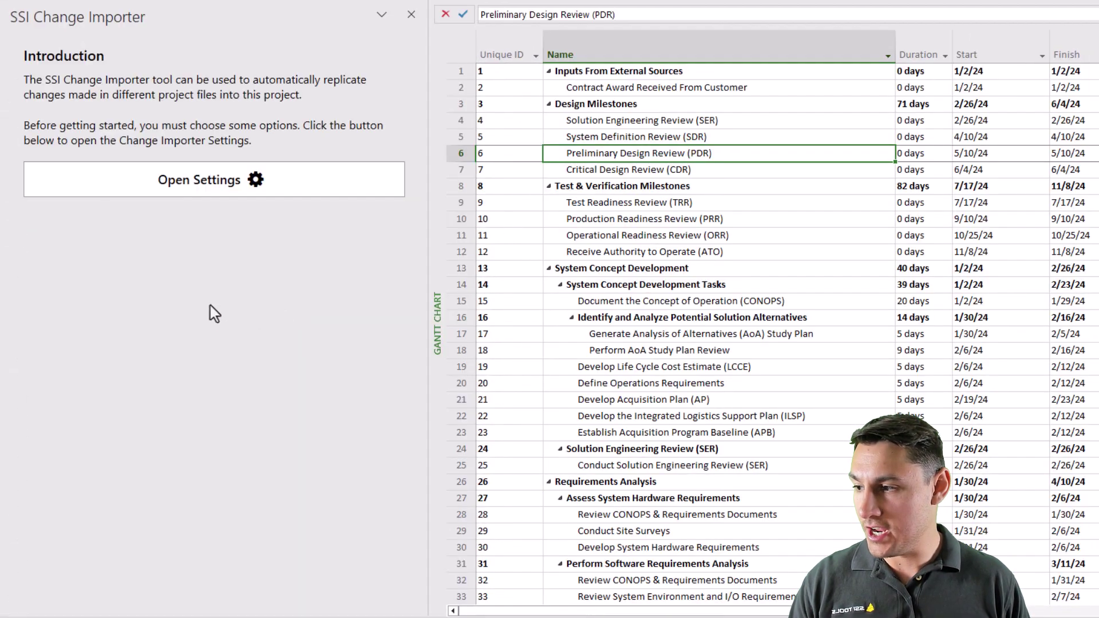
pyautogui.click(238, 183)
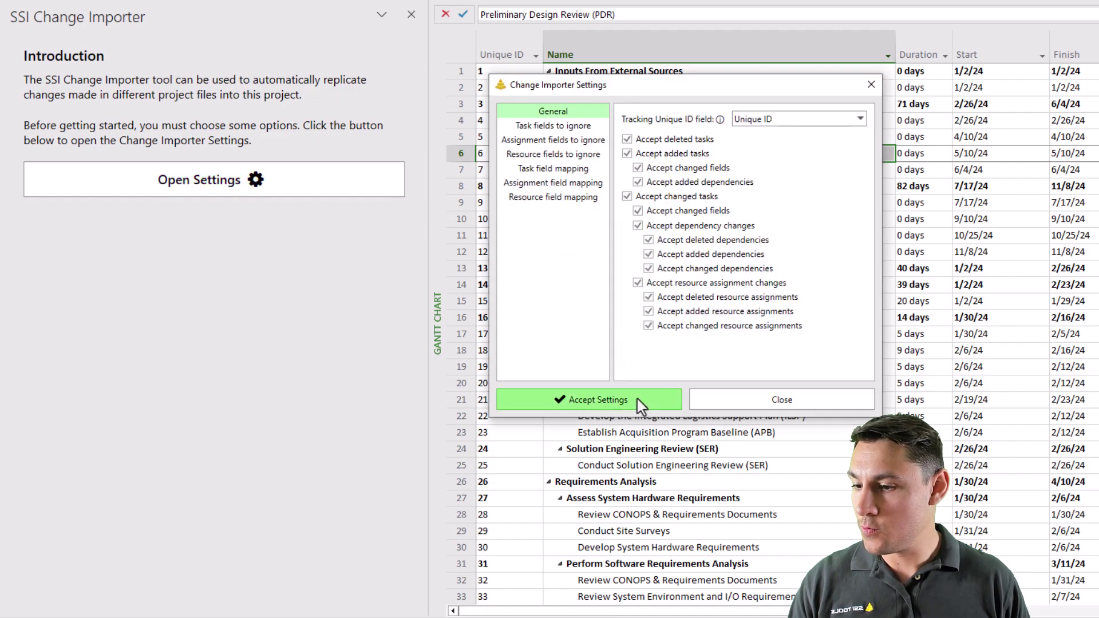
pyautogui.click(639, 403)
pyautogui.click(800, 312)
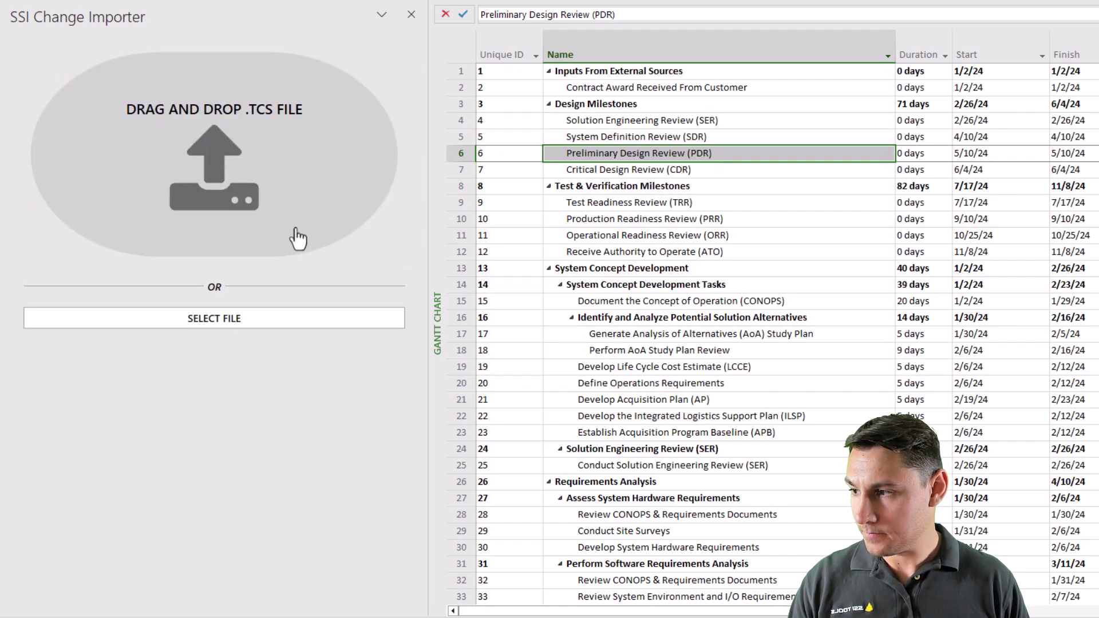
pyautogui.click(264, 167)
pyautogui.doubleClick(680, 64)
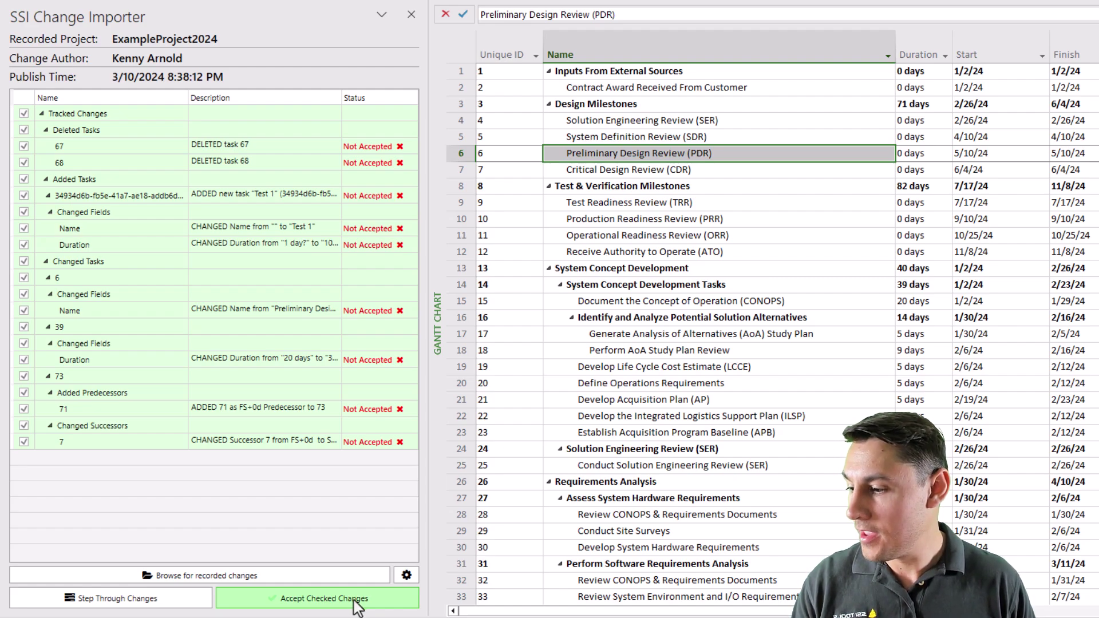
# Step through the changes individually, accepting the deletions of tasks 67 and 68
pyautogui.click(118, 602)
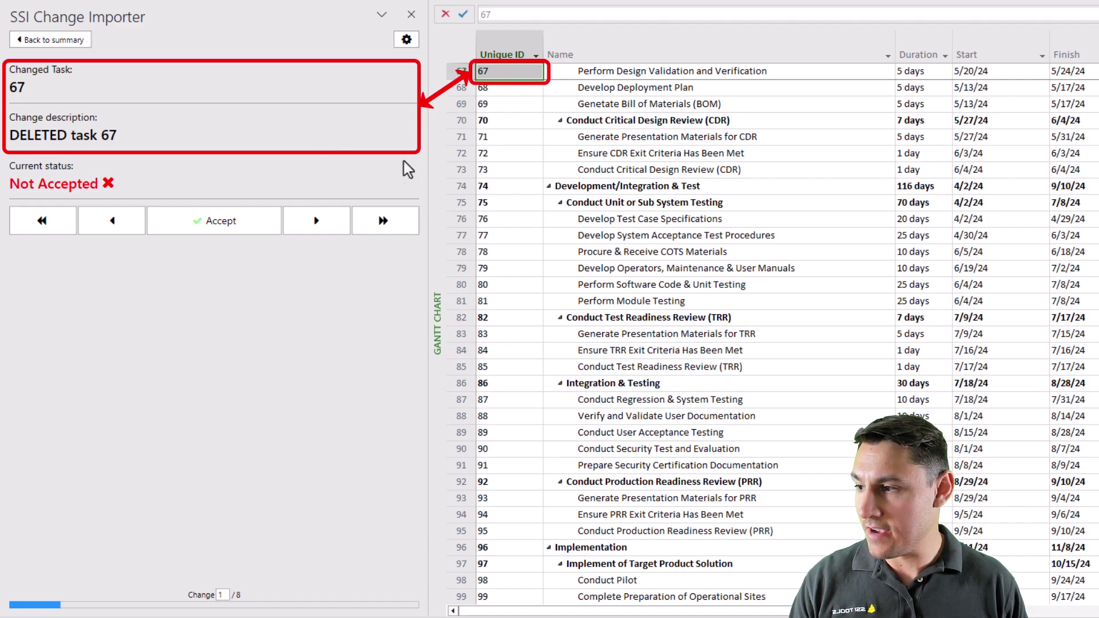
pyautogui.click(238, 225)
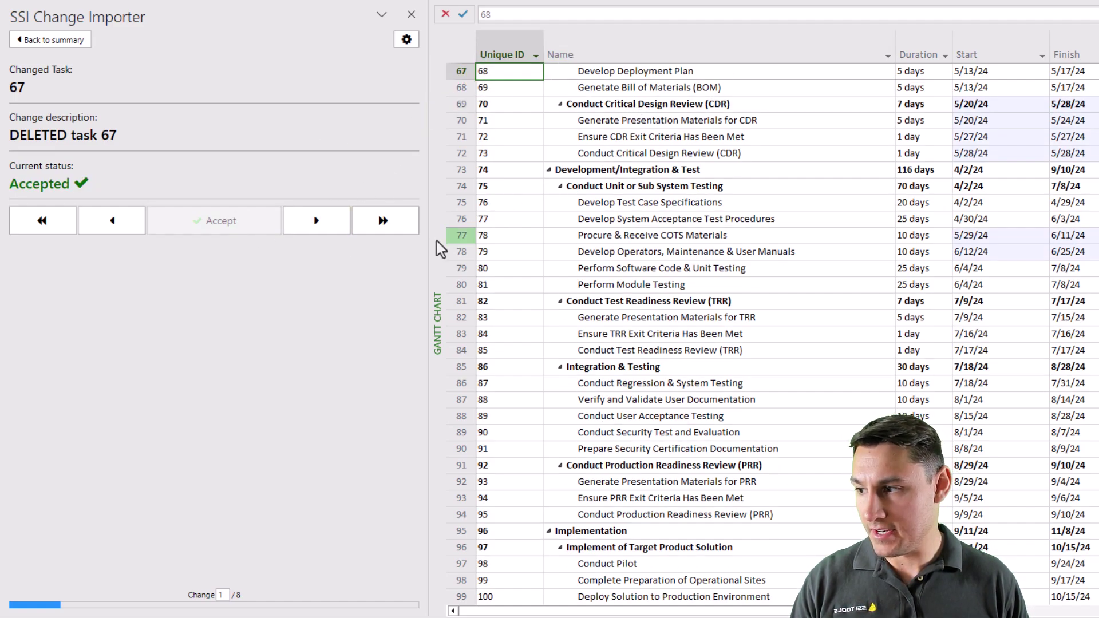
pyautogui.click(323, 231)
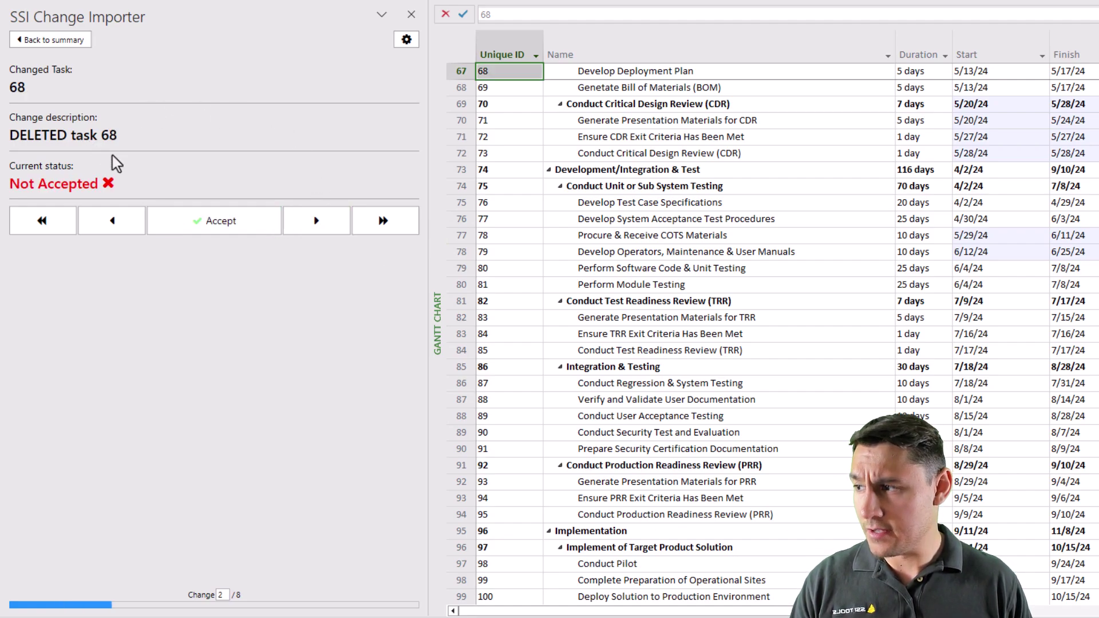
pyautogui.click(247, 225)
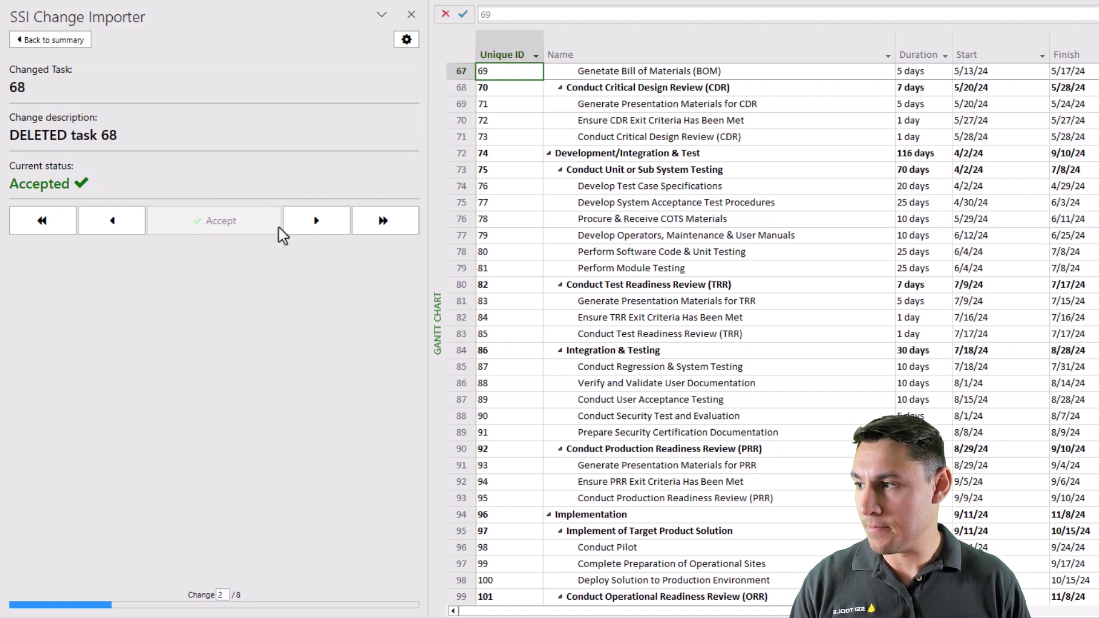
pyautogui.click(316, 221)
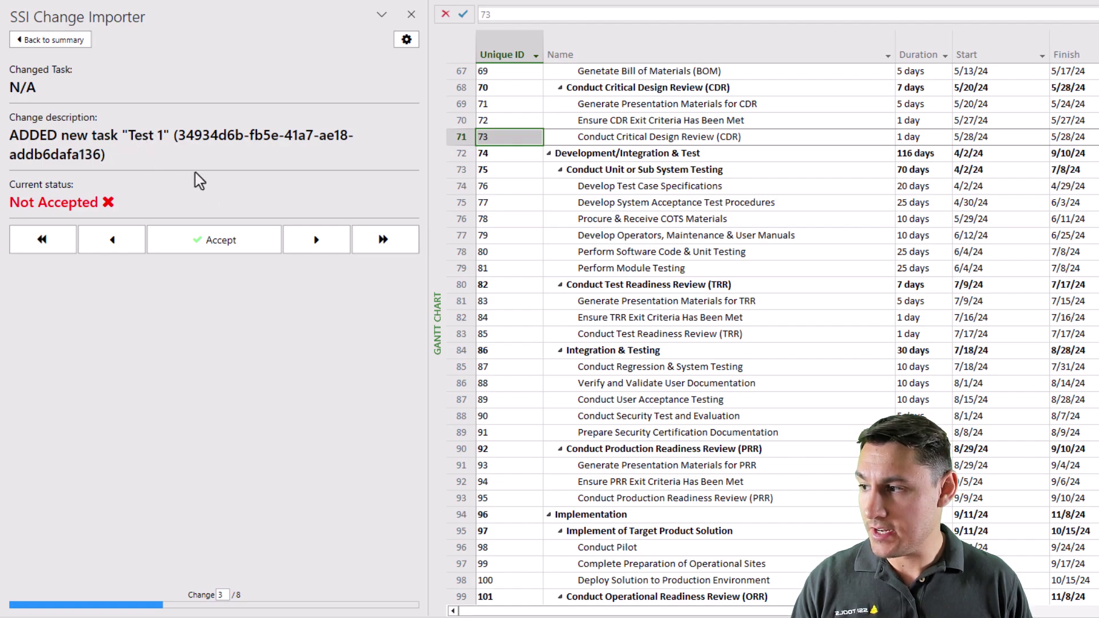
# Accept adding Test 1 with a 10-day duration and renaming task 6 to PDR Complete
pyautogui.click(221, 239)
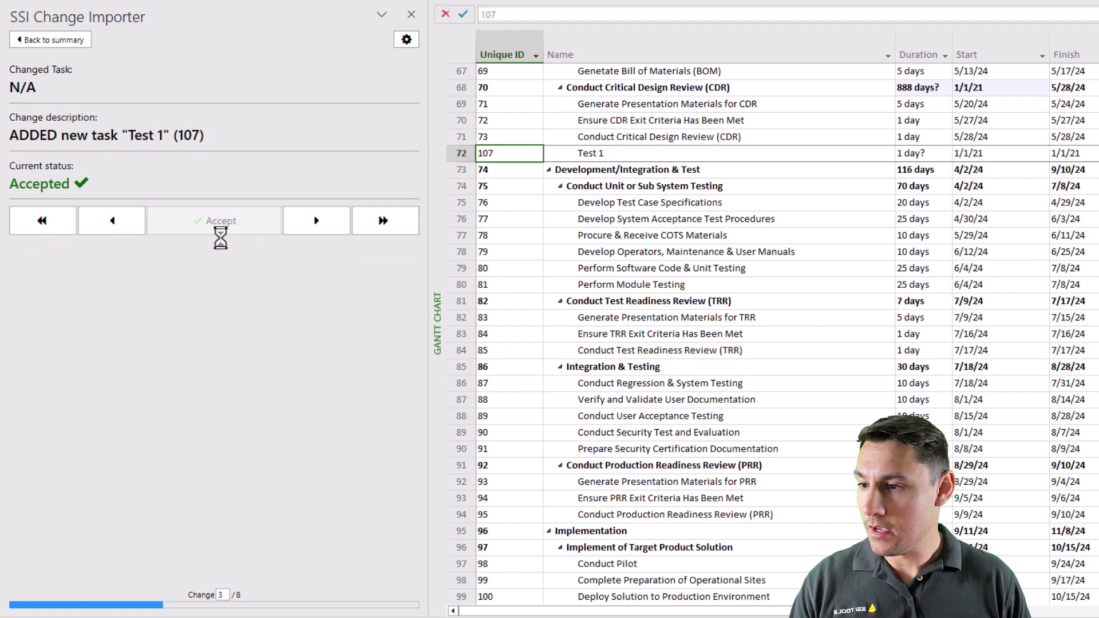
pyautogui.click(309, 220)
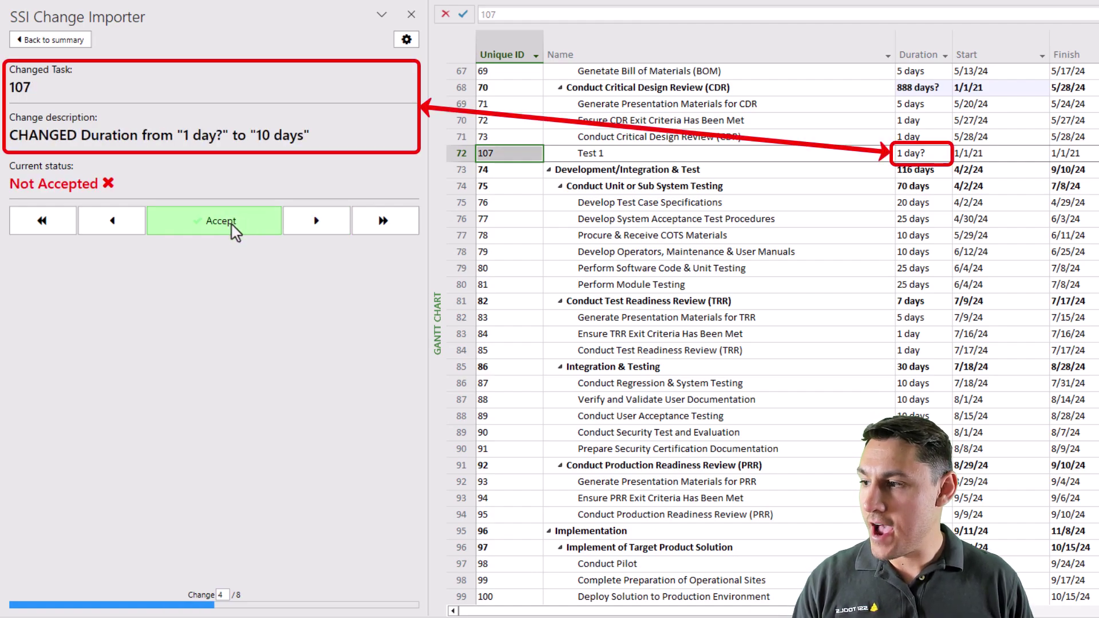
pyautogui.click(232, 225)
pyautogui.click(307, 226)
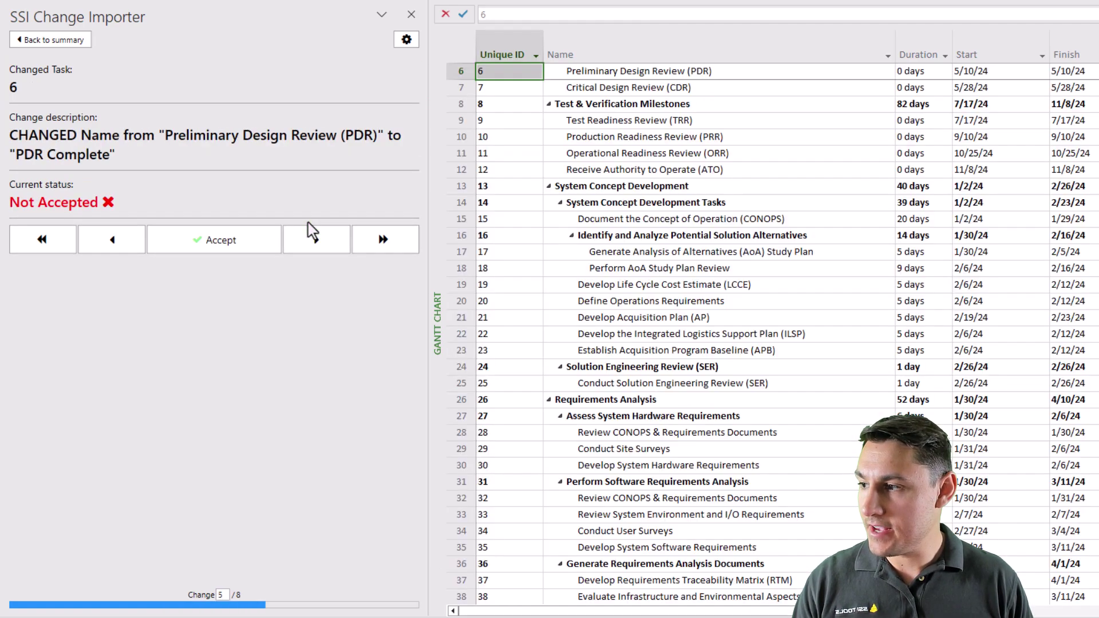
pyautogui.click(230, 244)
pyautogui.scroll(1, 623, 153)
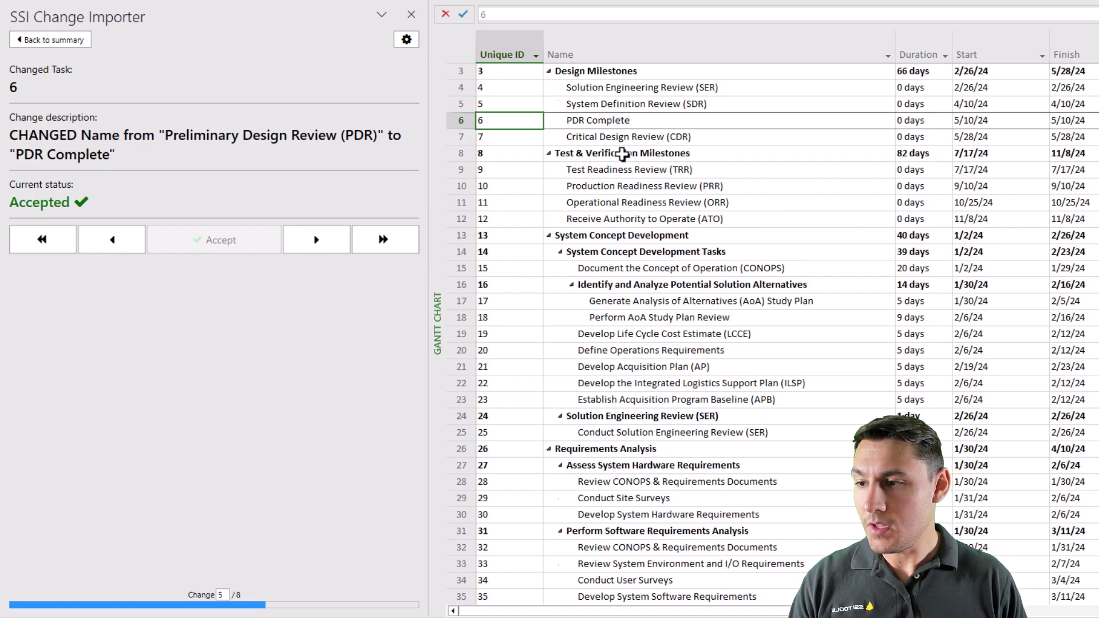
pyautogui.scroll(1, 622, 154)
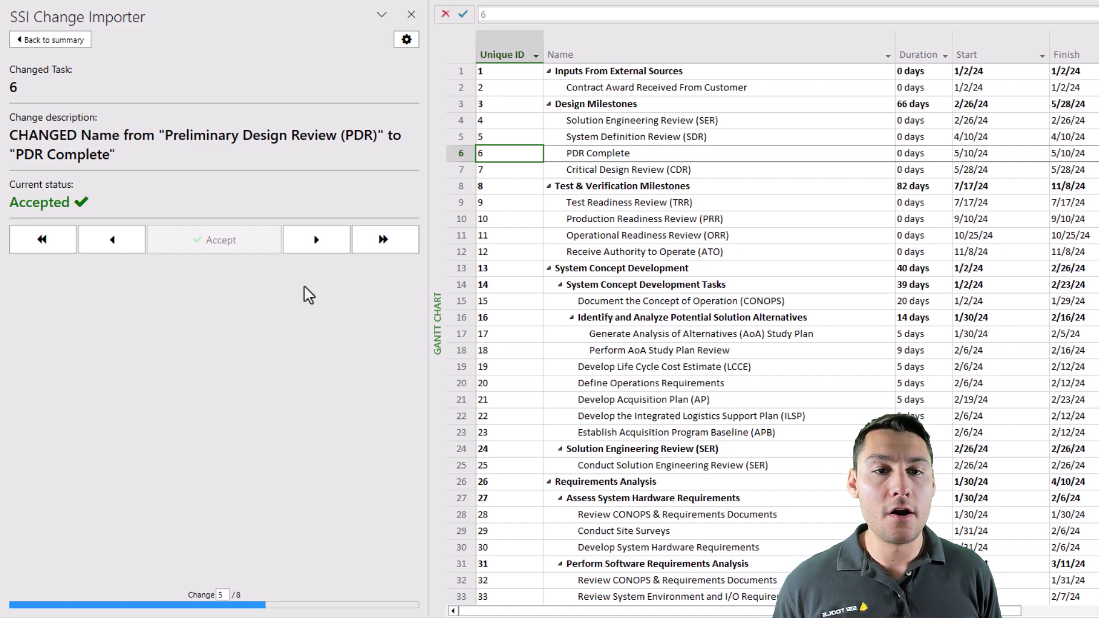
pyautogui.click(775, 152)
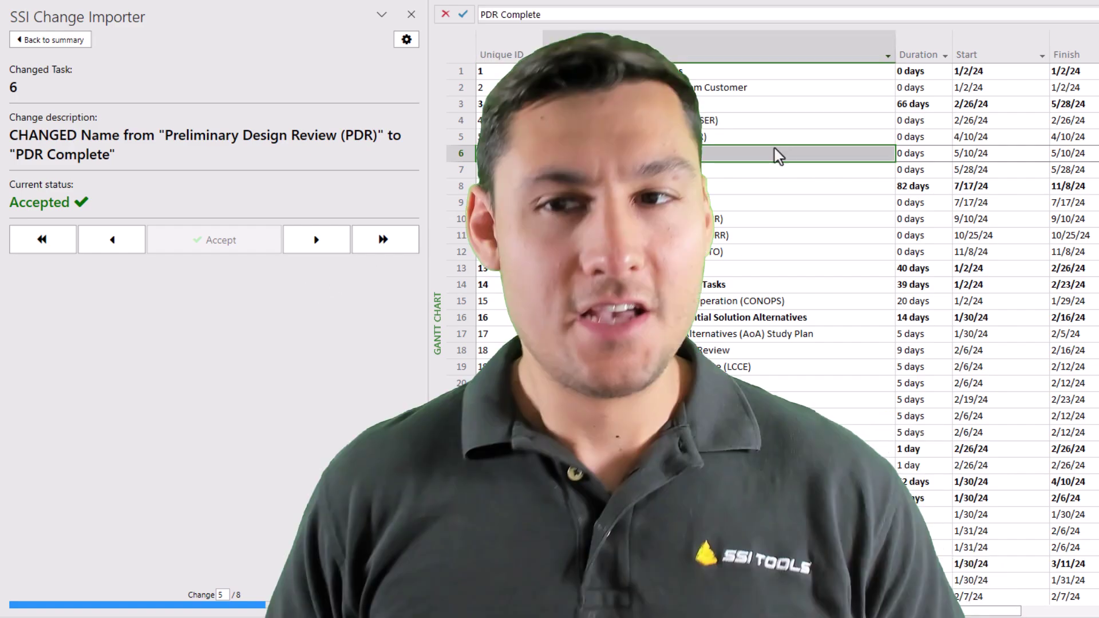